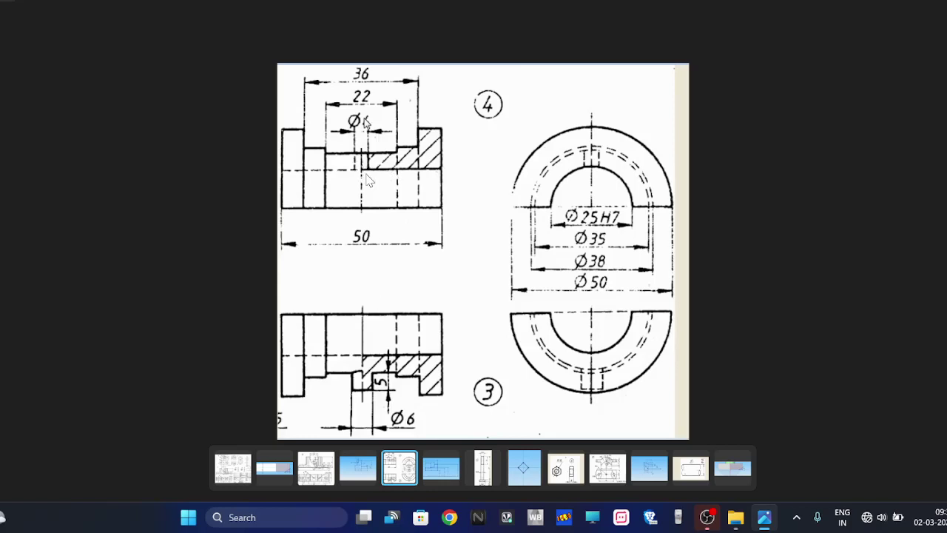
Compare the hatched part drawing with the dimensioned sketch image in the photo viewer
{"action": "key", "text": "Right"}
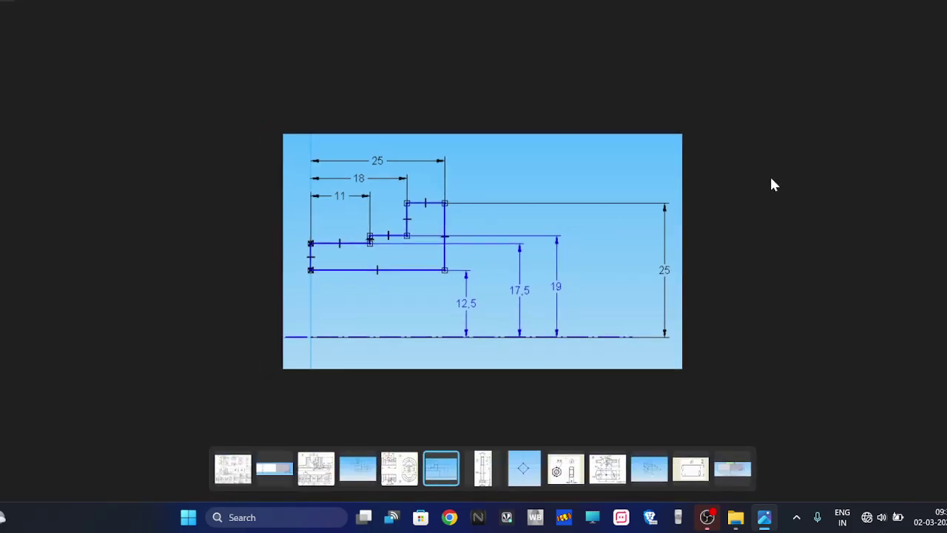
{"action": "key", "text": "Left"}
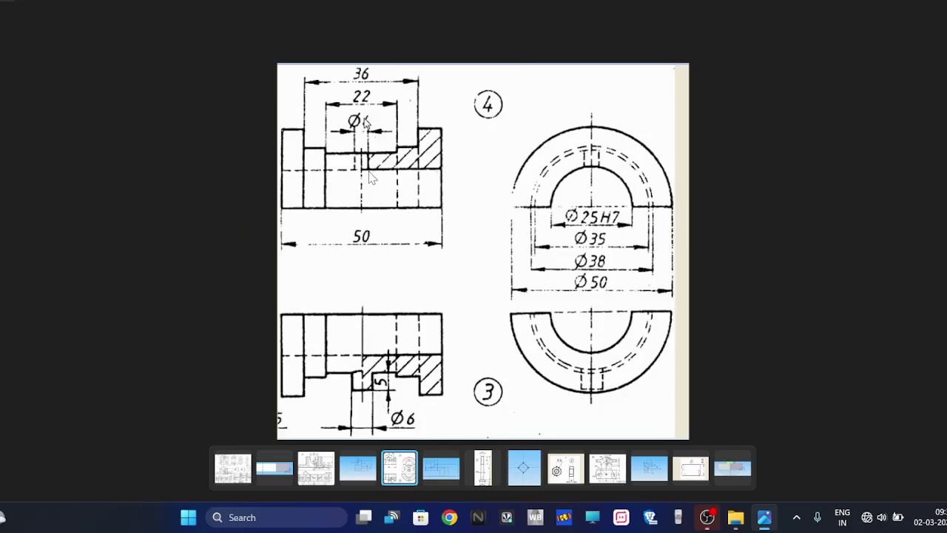
{"action": "key", "text": "Right"}
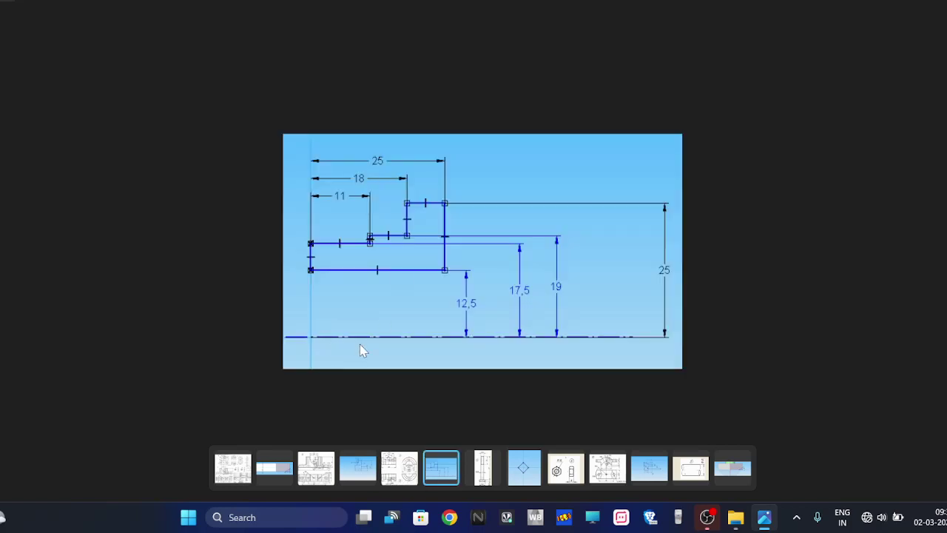
{"action": "key", "text": "Left"}
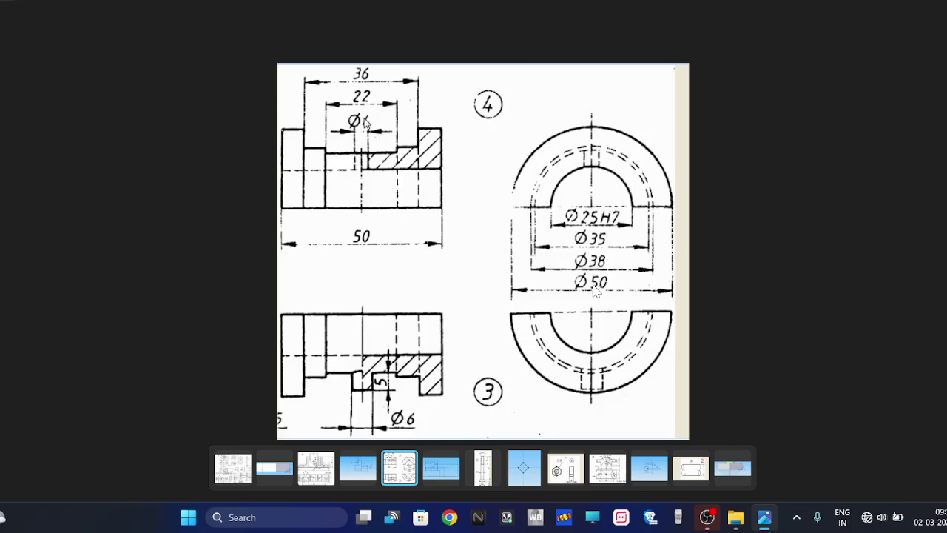
{"action": "key", "text": "Right"}
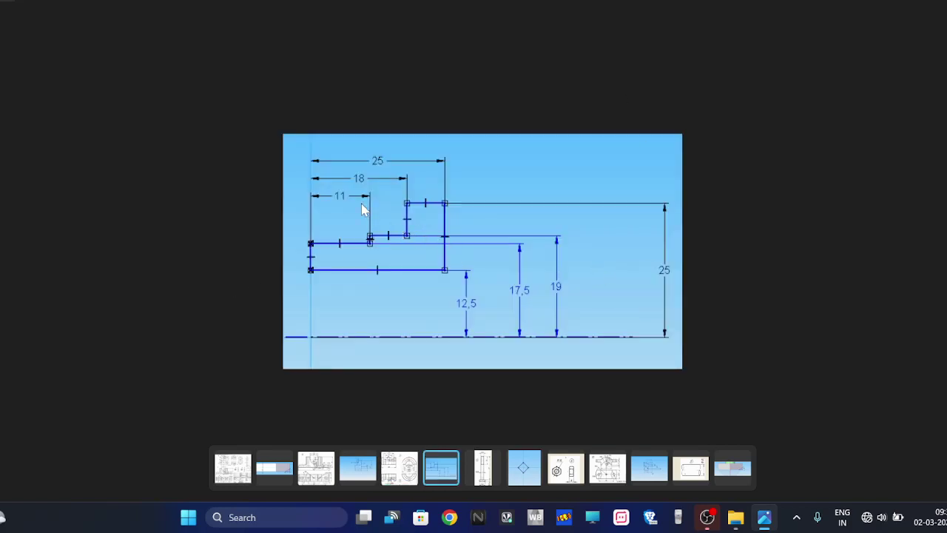
{"action": "key", "text": "Left"}
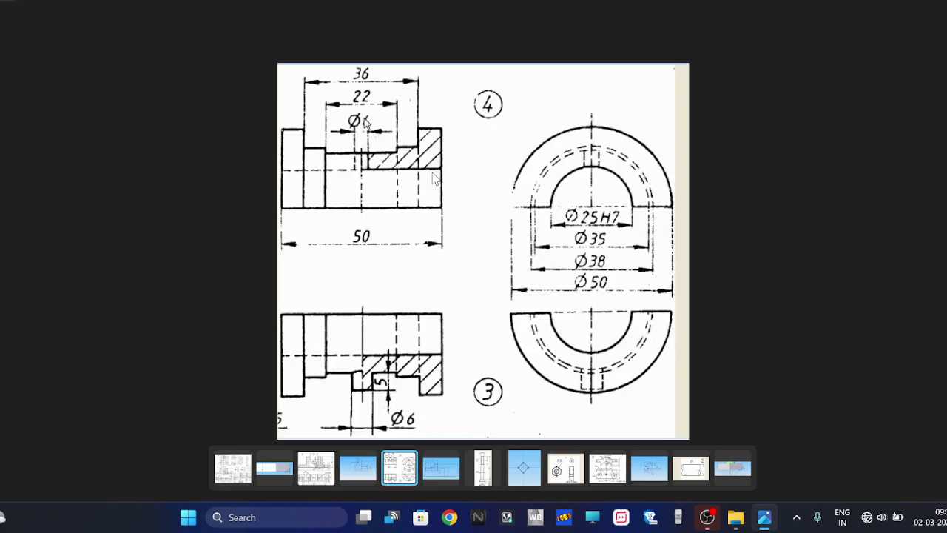
Back in Solid Edge, start a coincident-plane sketch on the Top (xy) plane
{"action": "key", "text": "alt+Tab"}
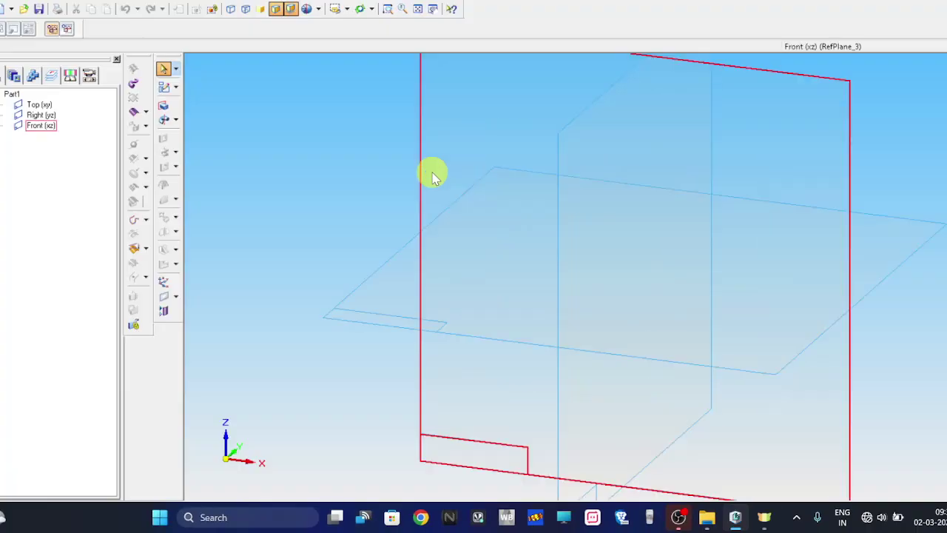
{"action": "scroll", "coordinate": [436, 174], "scroll_direction": "down", "scroll_amount": 3}
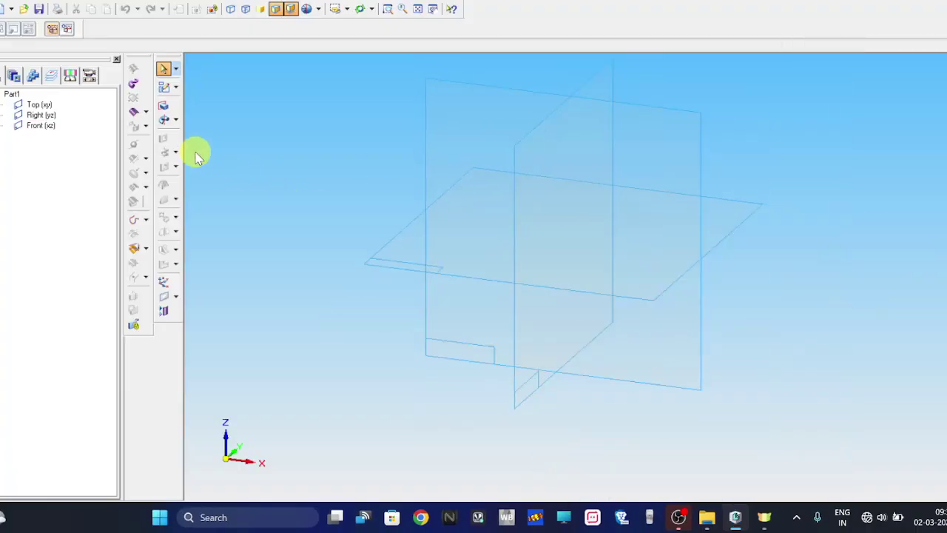
{"action": "left_click", "coordinate": [165, 121]}
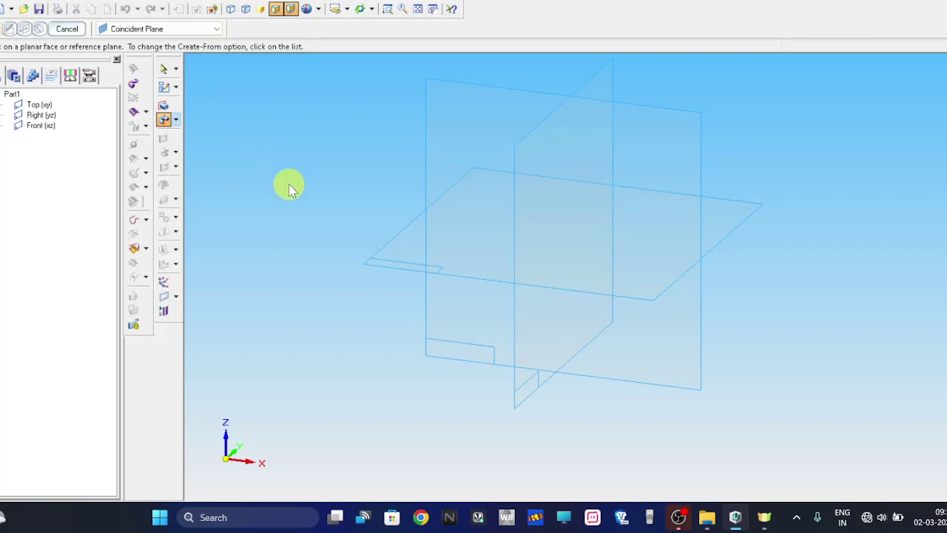
{"action": "left_click", "coordinate": [379, 251]}
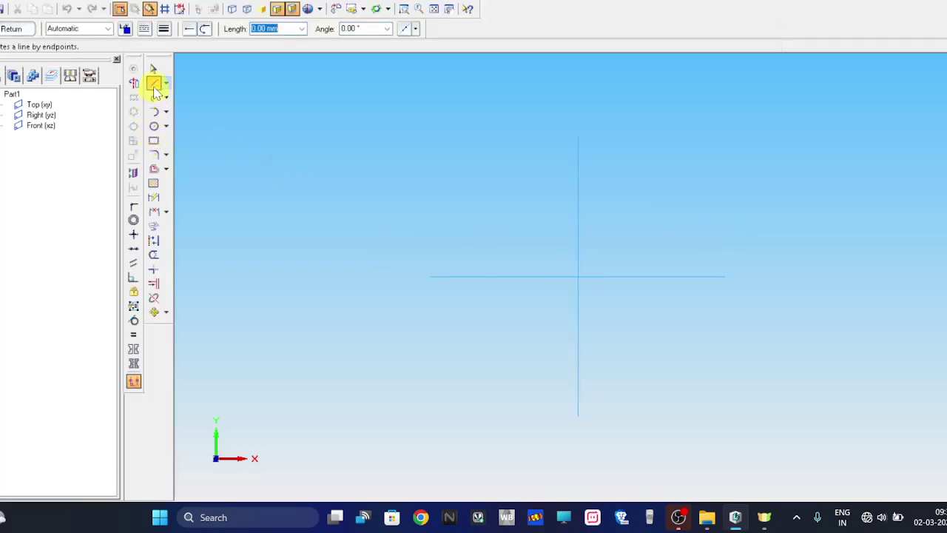
Draw the eight-line stepped outline from the vertical axis, closing it at the start point
{"action": "left_click", "coordinate": [578, 203]}
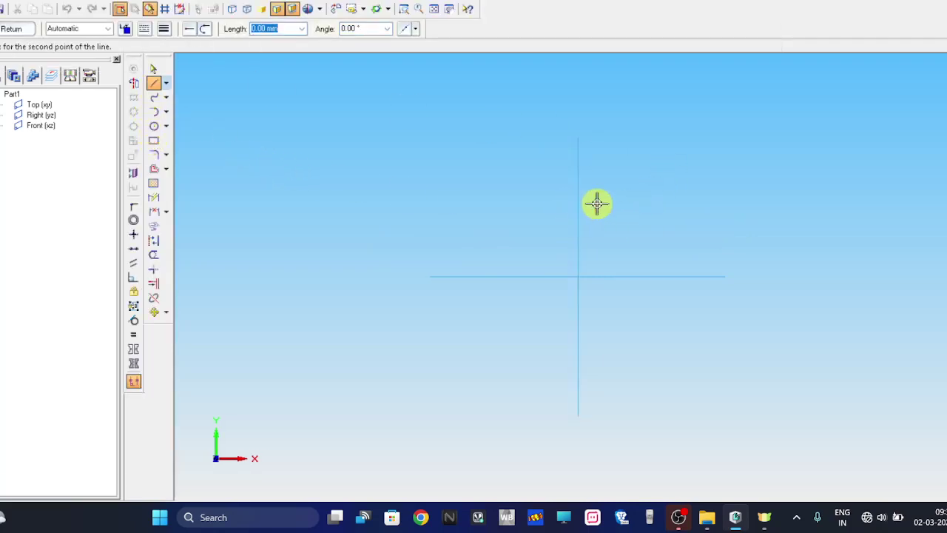
{"action": "left_click", "coordinate": [801, 203]}
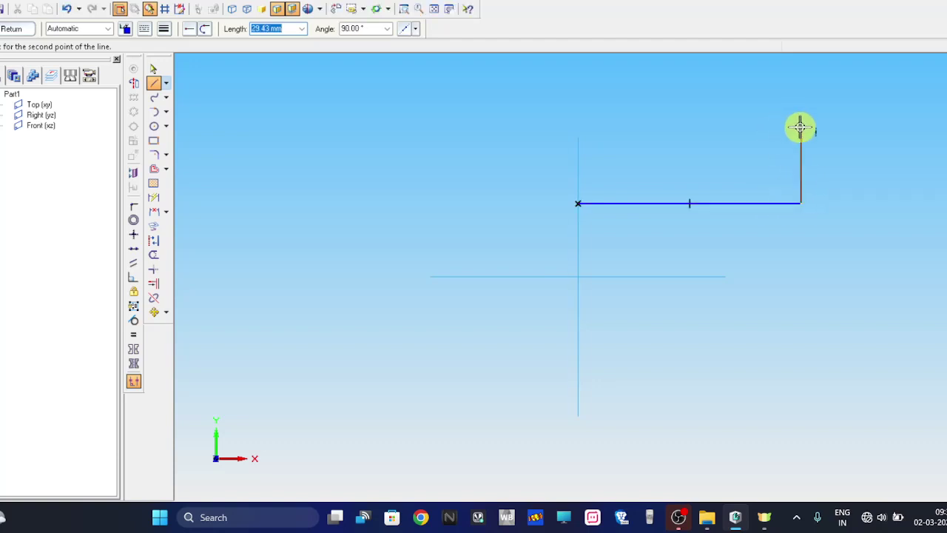
{"action": "left_click", "coordinate": [800, 127]}
{"action": "left_click", "coordinate": [742, 127]}
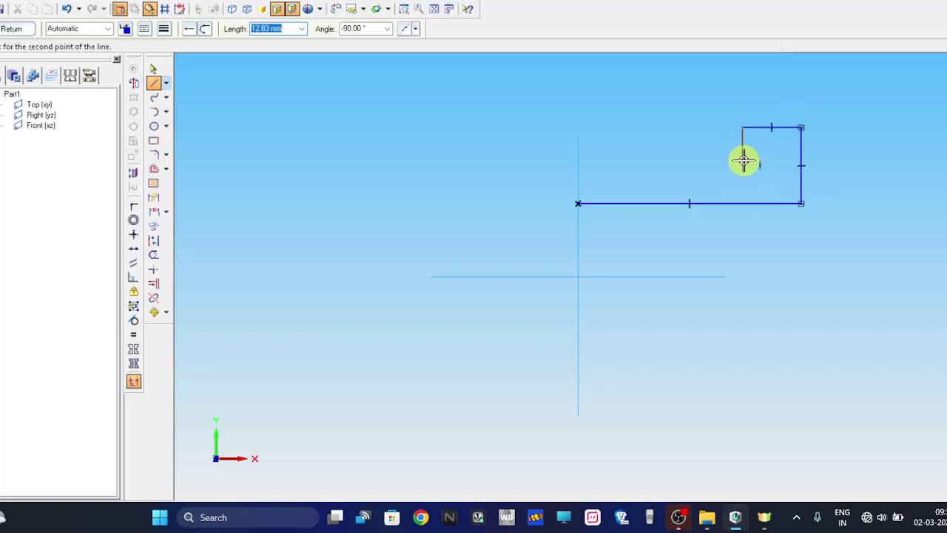
{"action": "left_click", "coordinate": [742, 150]}
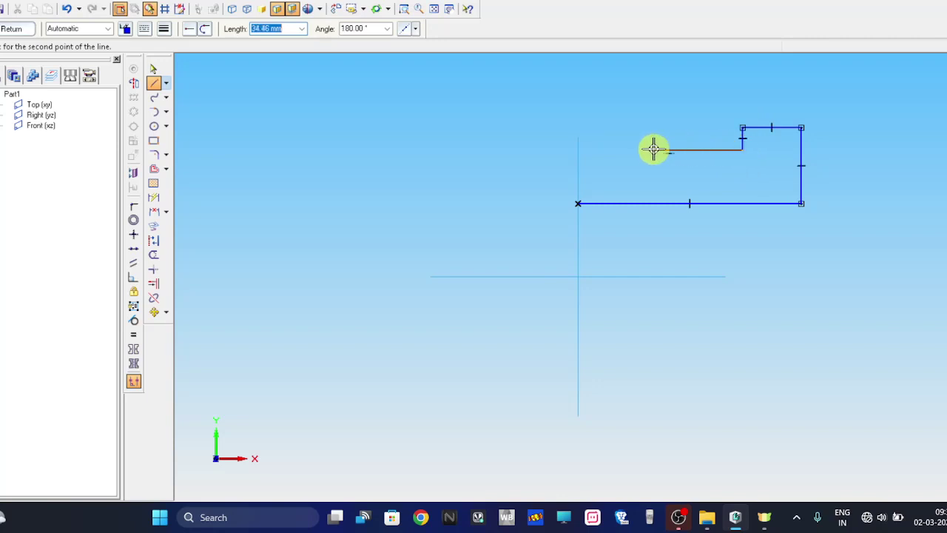
{"action": "left_click", "coordinate": [654, 150]}
{"action": "left_click", "coordinate": [653, 174]}
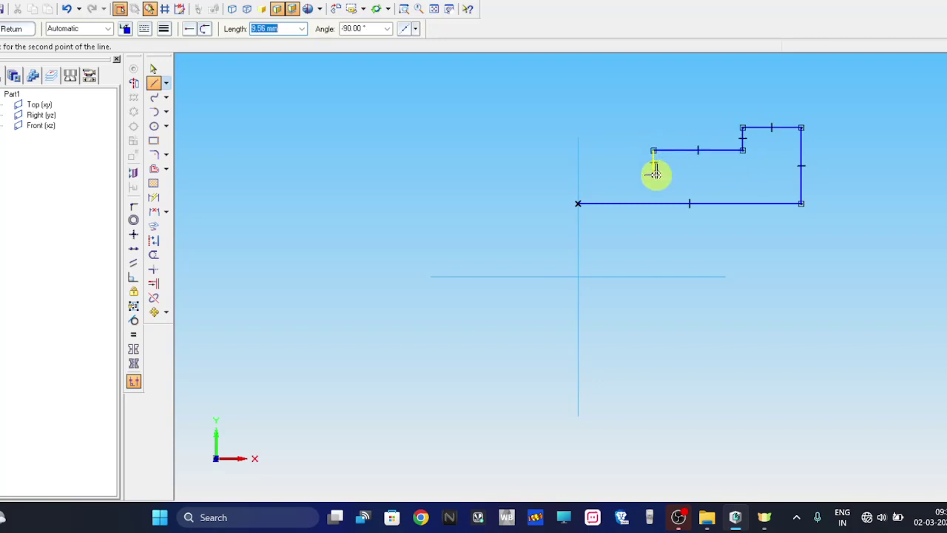
{"action": "left_click", "coordinate": [578, 173]}
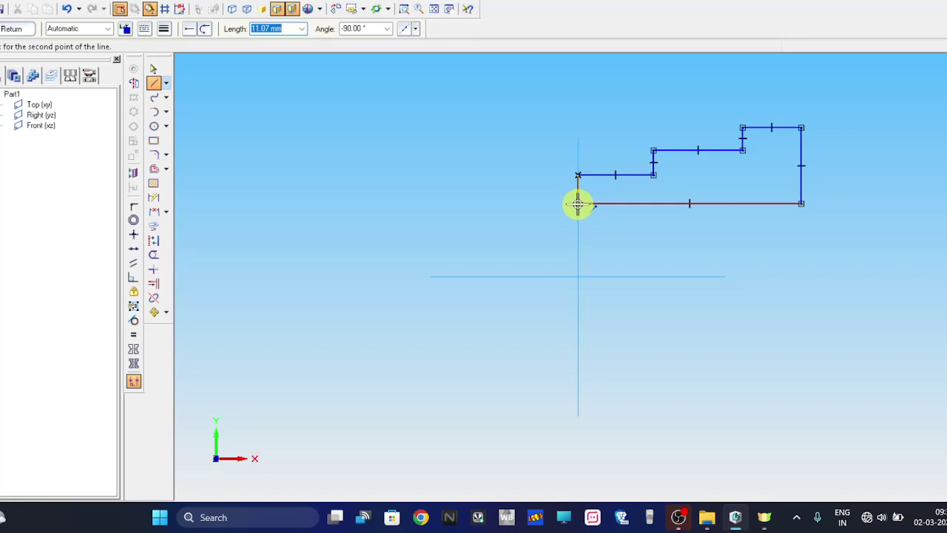
{"action": "left_click", "coordinate": [578, 204]}
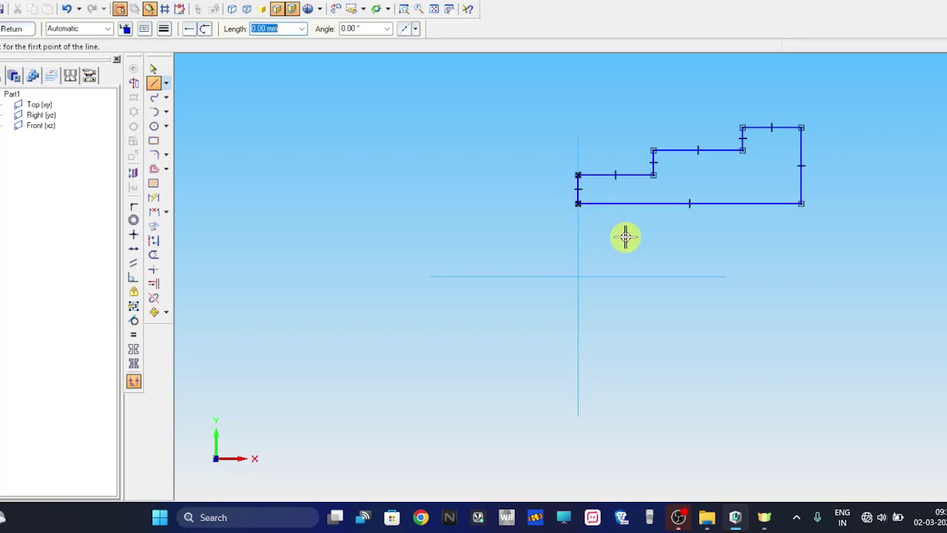
Dimension the profile's edges above the reference line at 12.5, 17.5, 19 and 25 mm
{"action": "left_click", "coordinate": [153, 198]}
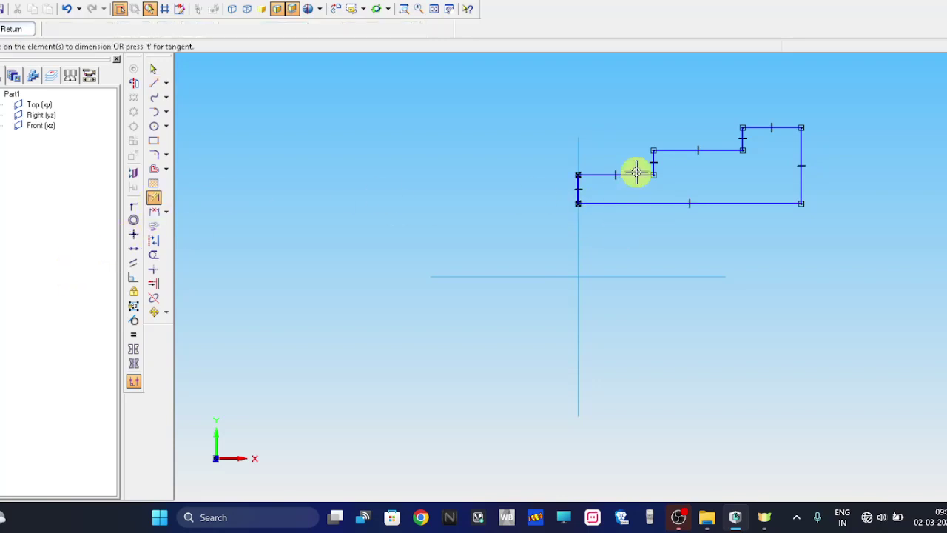
{"action": "left_click", "coordinate": [613, 277]}
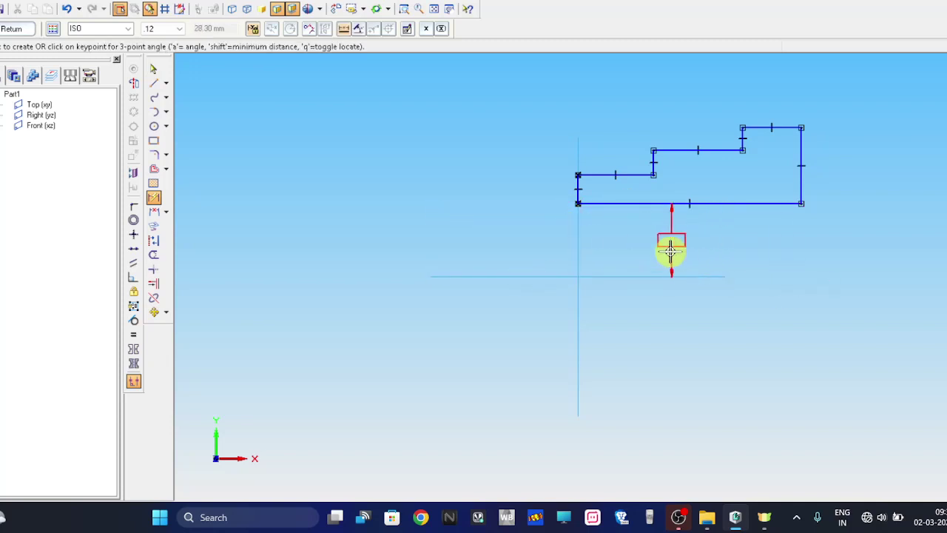
{"action": "left_click", "coordinate": [604, 253]}
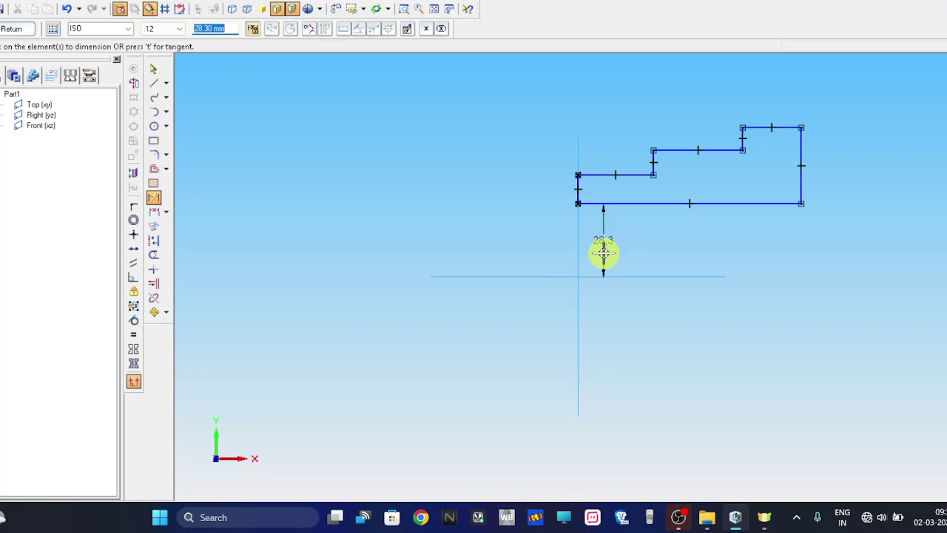
{"action": "type", "text": "12.5"}
{"action": "key", "text": "Return"}
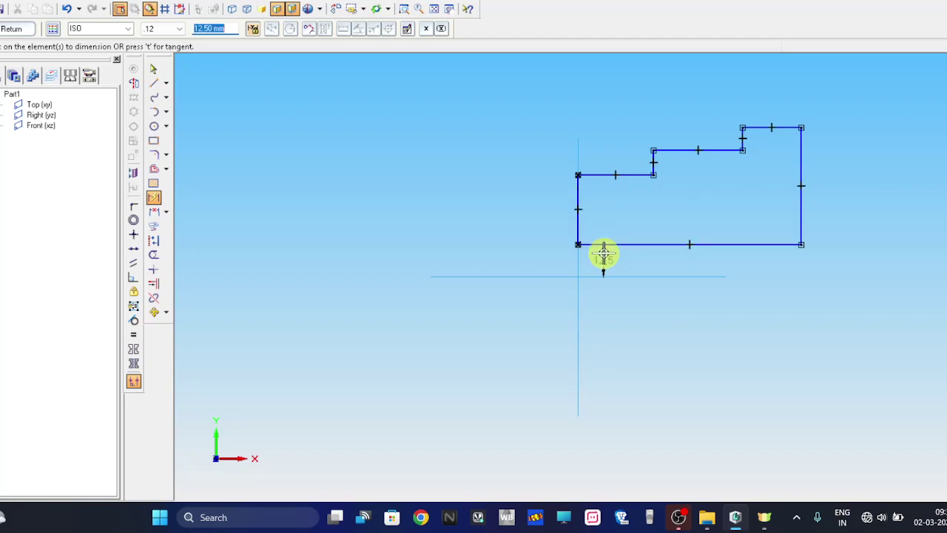
{"action": "left_click", "coordinate": [641, 175]}
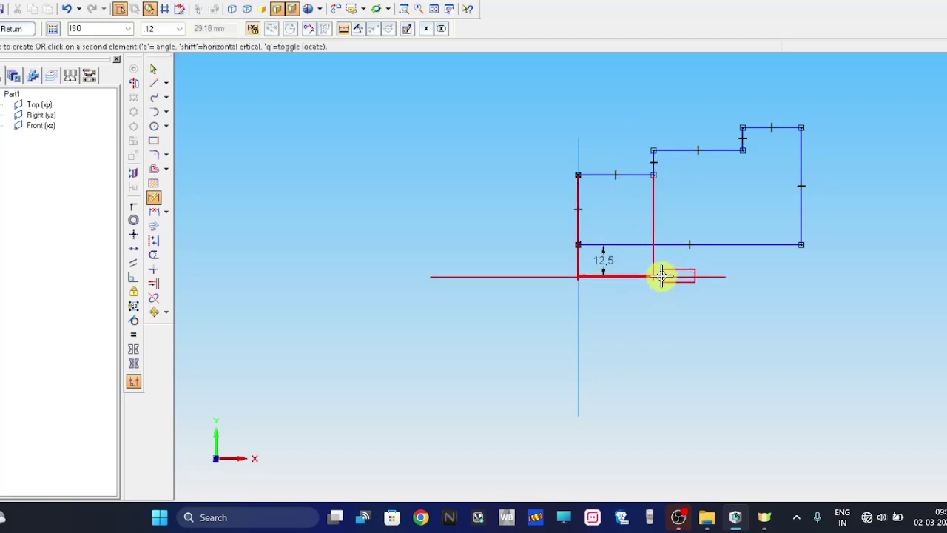
{"action": "left_click", "coordinate": [663, 276]}
{"action": "left_click", "coordinate": [701, 264]}
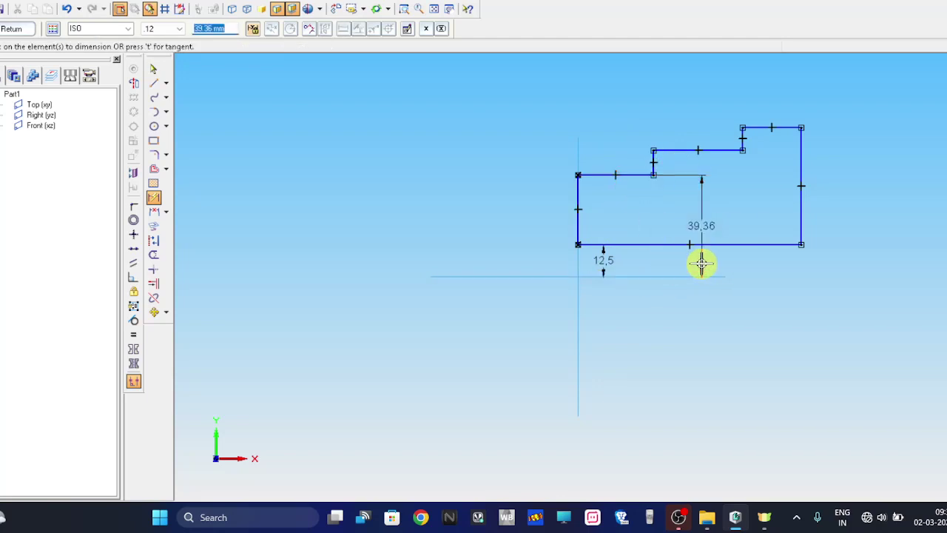
{"action": "type", "text": "17.5"}
{"action": "key", "text": "Return"}
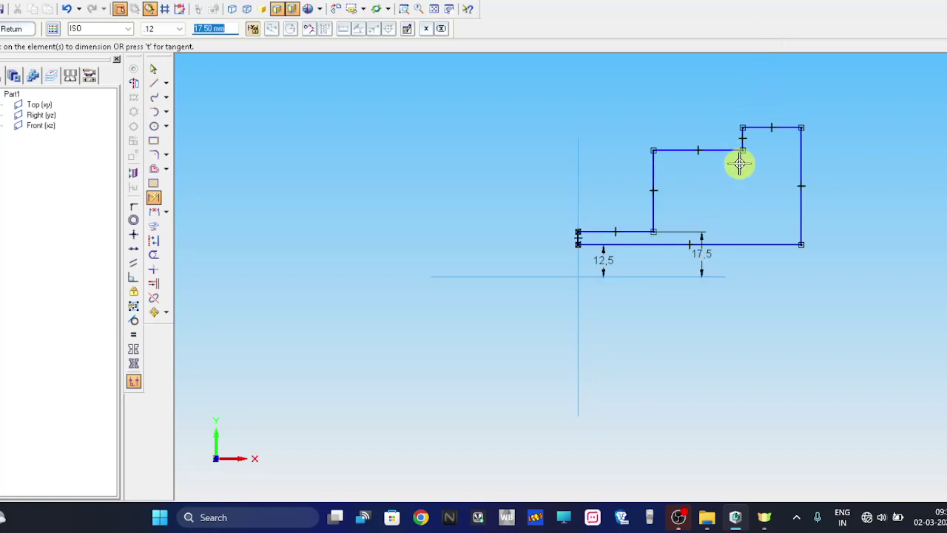
{"action": "left_click", "coordinate": [729, 151]}
{"action": "left_click", "coordinate": [697, 276]}
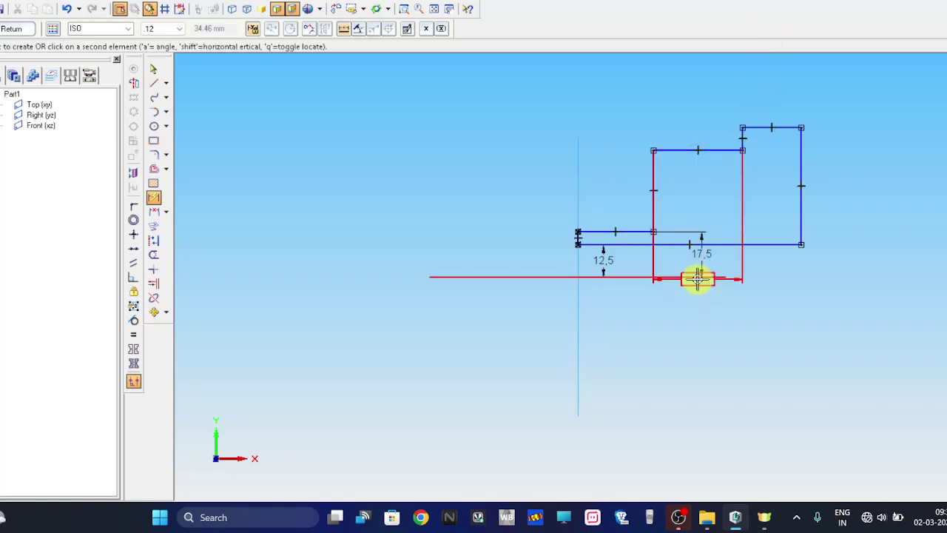
{"action": "left_click", "coordinate": [749, 269]}
{"action": "type", "text": "19"}
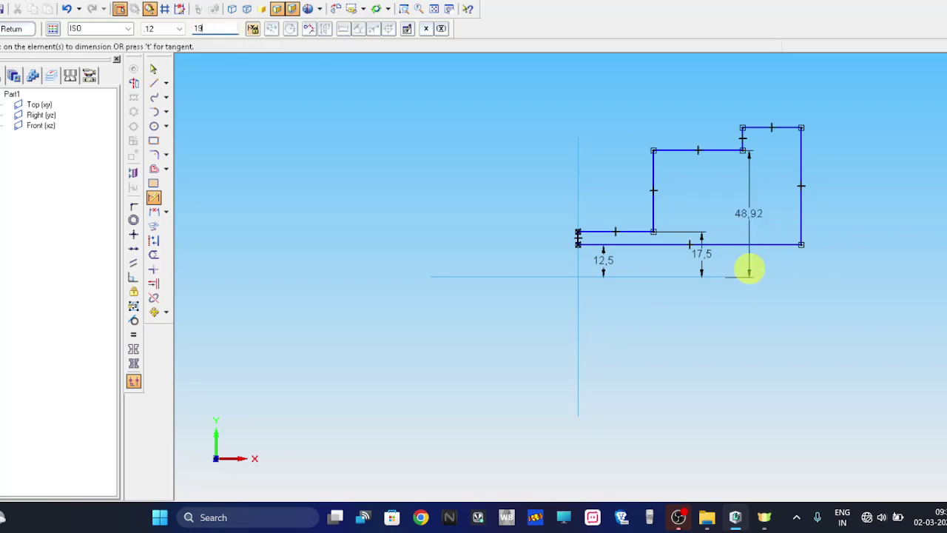
{"action": "key", "text": "Return"}
{"action": "left_click", "coordinate": [753, 125]}
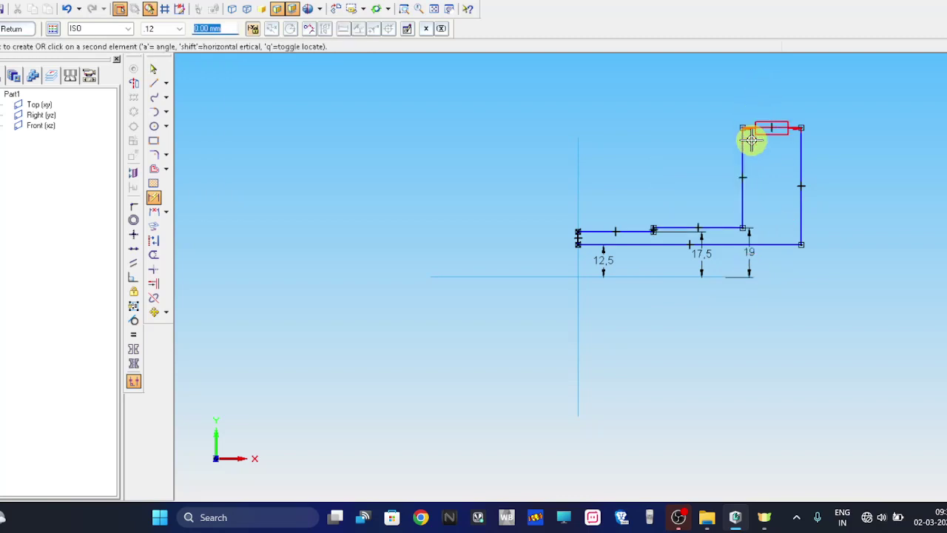
{"action": "left_click", "coordinate": [723, 277]}
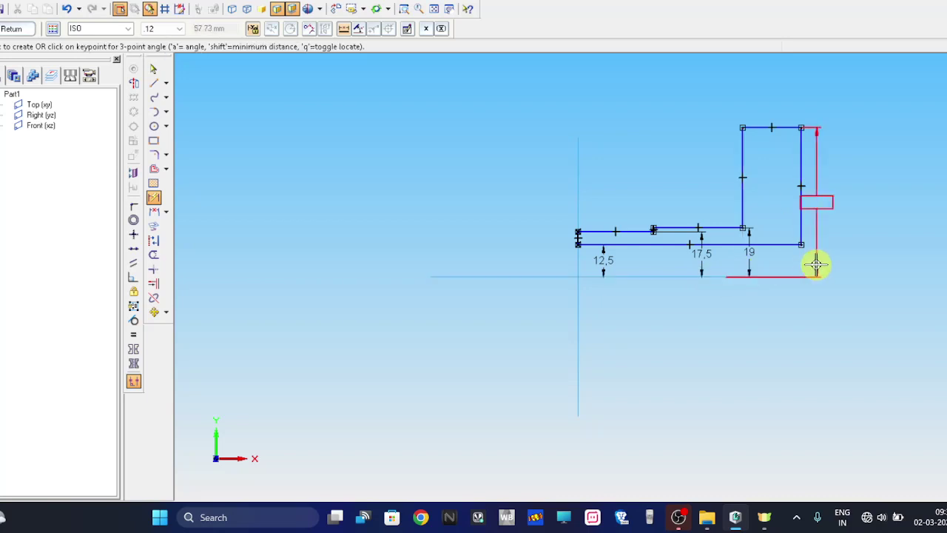
{"action": "left_click", "coordinate": [816, 264]}
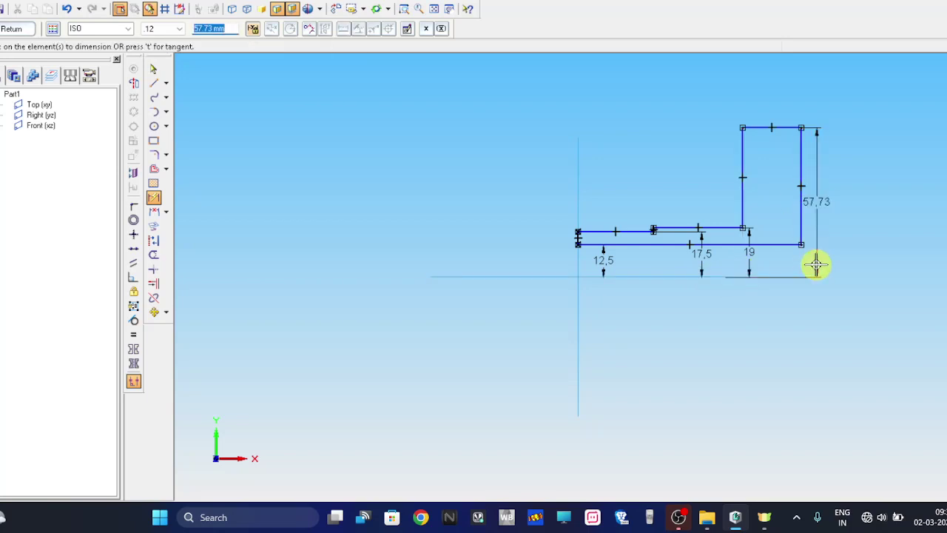
{"action": "type", "text": "25"}
{"action": "key", "text": "Return"}
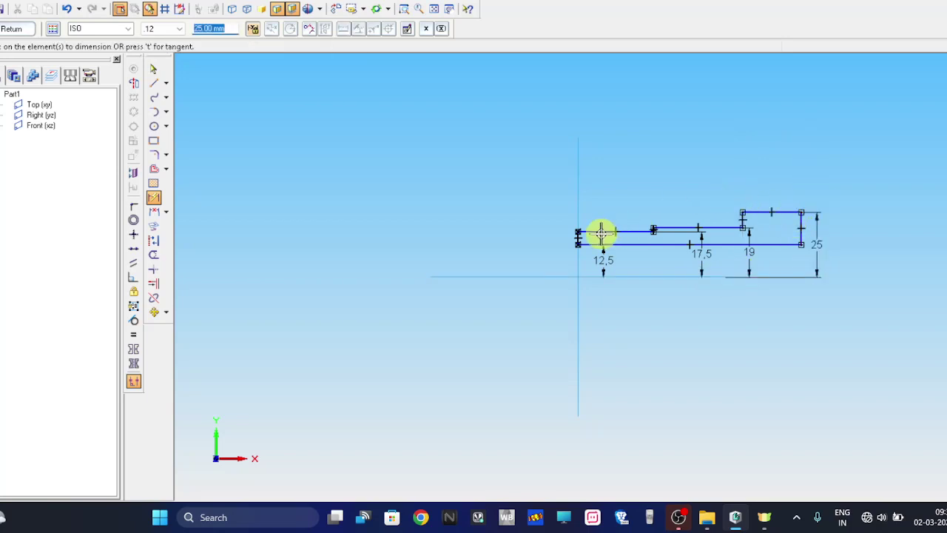
Add 11, 18 and 25 mm width dimensions from the vertical axis
{"action": "scroll", "coordinate": [683, 186], "scroll_direction": "up", "scroll_amount": 2}
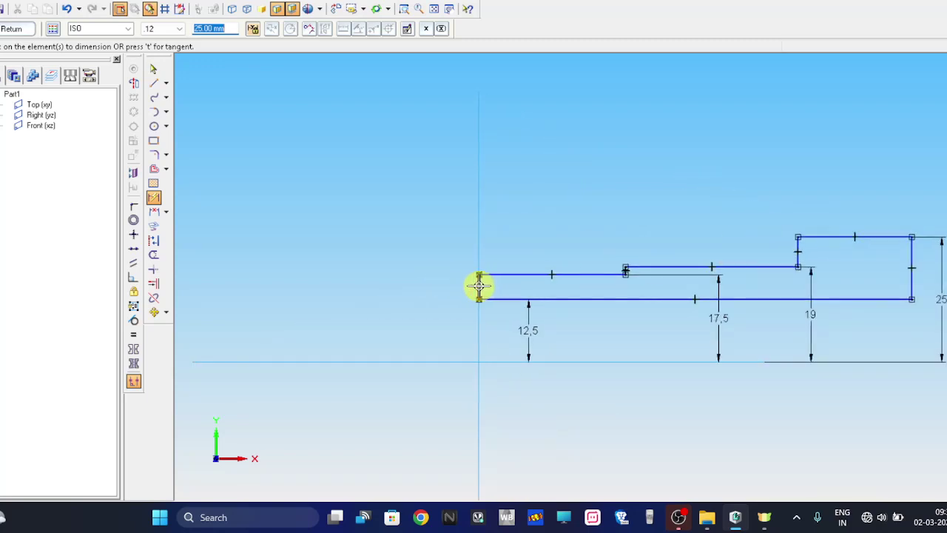
{"action": "left_click", "coordinate": [479, 287]}
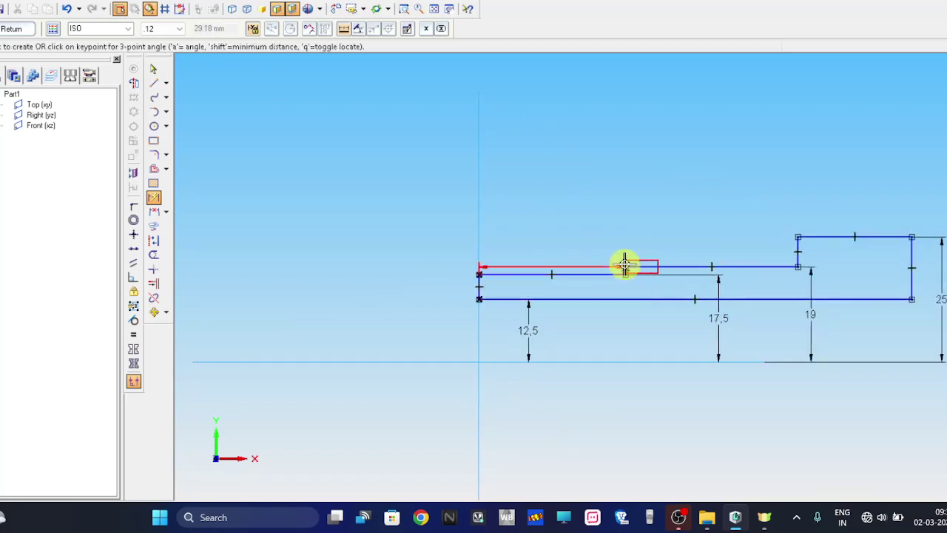
{"action": "left_click", "coordinate": [626, 266]}
{"action": "left_click", "coordinate": [603, 195]}
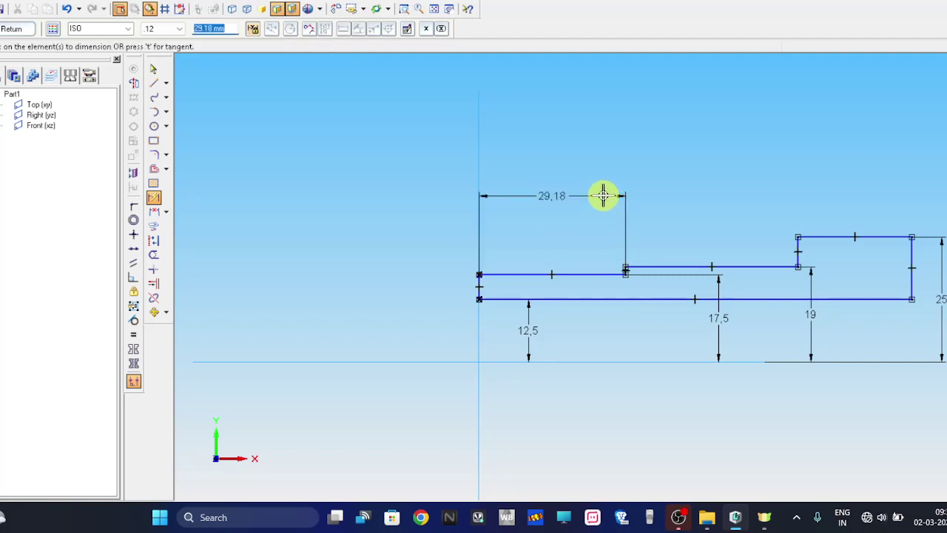
{"action": "type", "text": "11"}
{"action": "key", "text": "Return"}
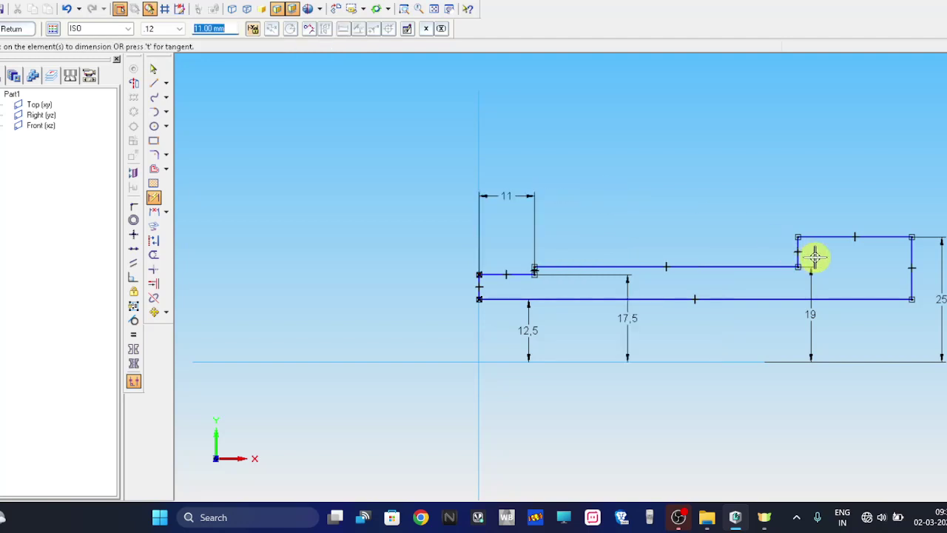
{"action": "left_click", "coordinate": [798, 253]}
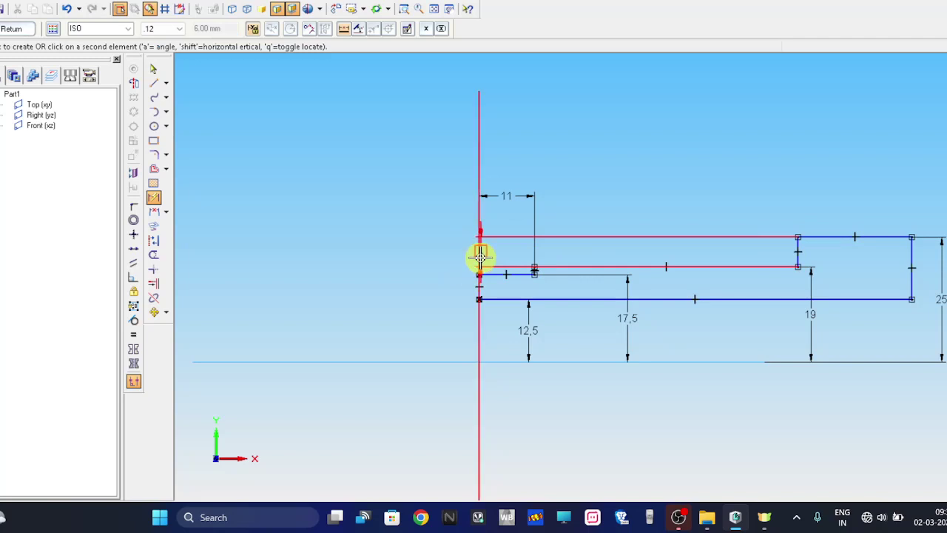
{"action": "left_click", "coordinate": [479, 254]}
{"action": "left_click", "coordinate": [541, 147]}
{"action": "type", "text": "18"}
{"action": "key", "text": "Return"}
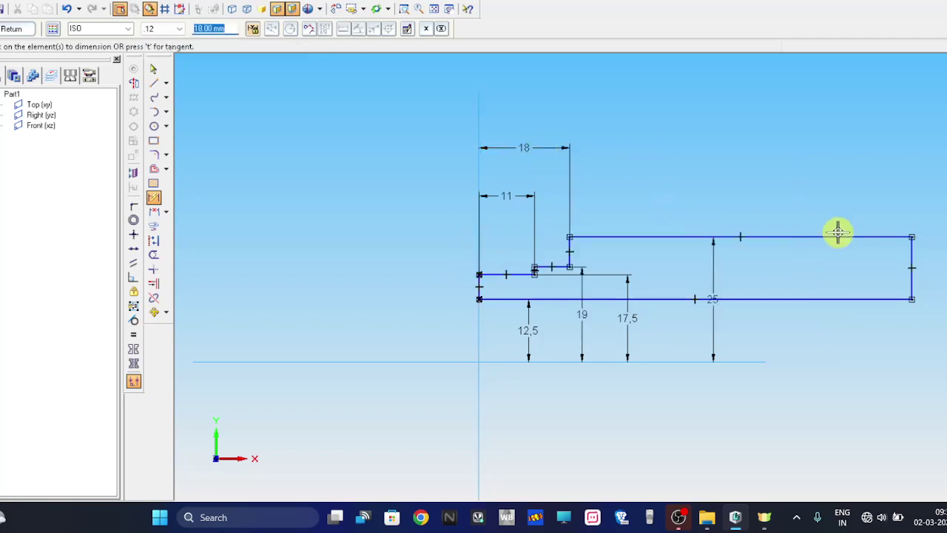
{"action": "left_click", "coordinate": [912, 264]}
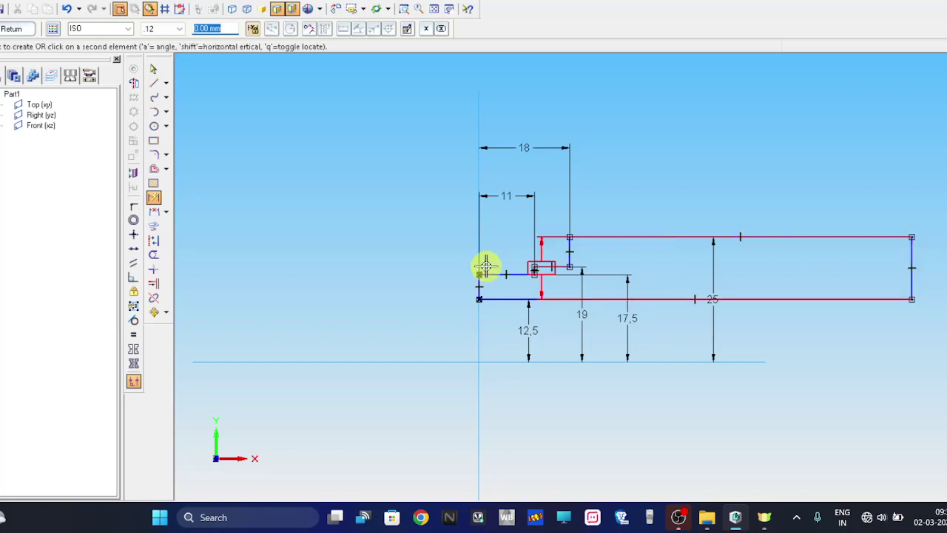
{"action": "left_click", "coordinate": [478, 259]}
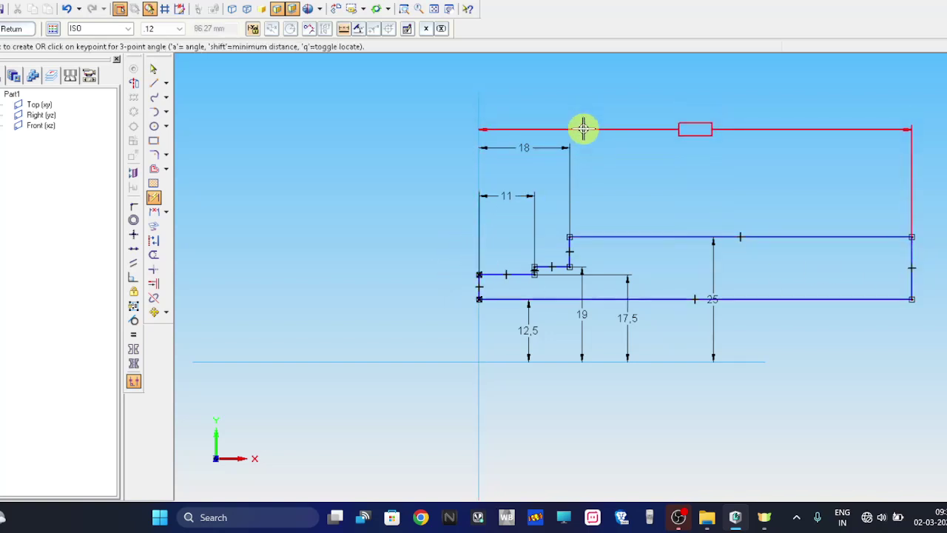
{"action": "left_click", "coordinate": [584, 128]}
{"action": "type", "text": "25"}
{"action": "key", "text": "Return"}
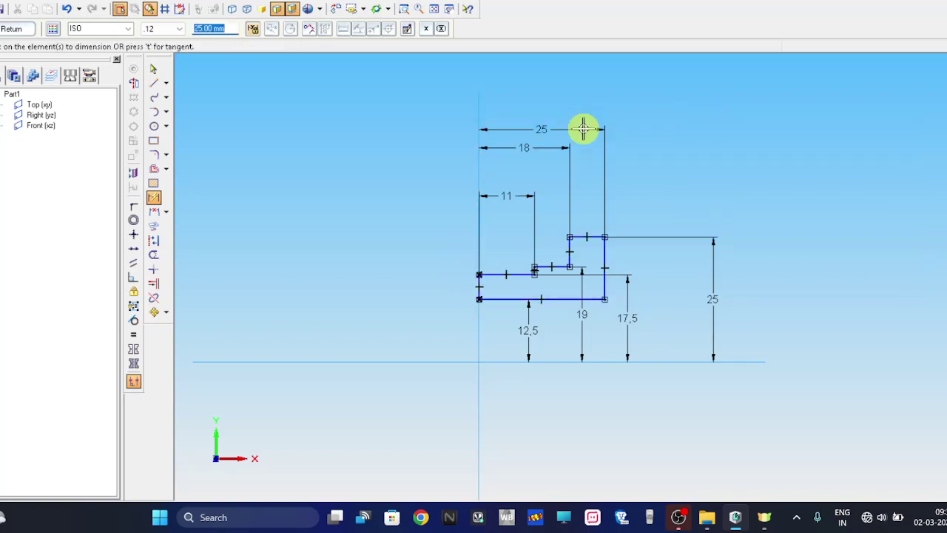
Set the bottom horizontal line as the revolve axis
{"action": "scroll", "coordinate": [628, 163], "scroll_direction": "up", "scroll_amount": 1}
{"action": "scroll", "coordinate": [623, 125], "scroll_direction": "down", "scroll_amount": 1}
{"action": "scroll", "coordinate": [630, 181], "scroll_direction": "up", "scroll_amount": 2}
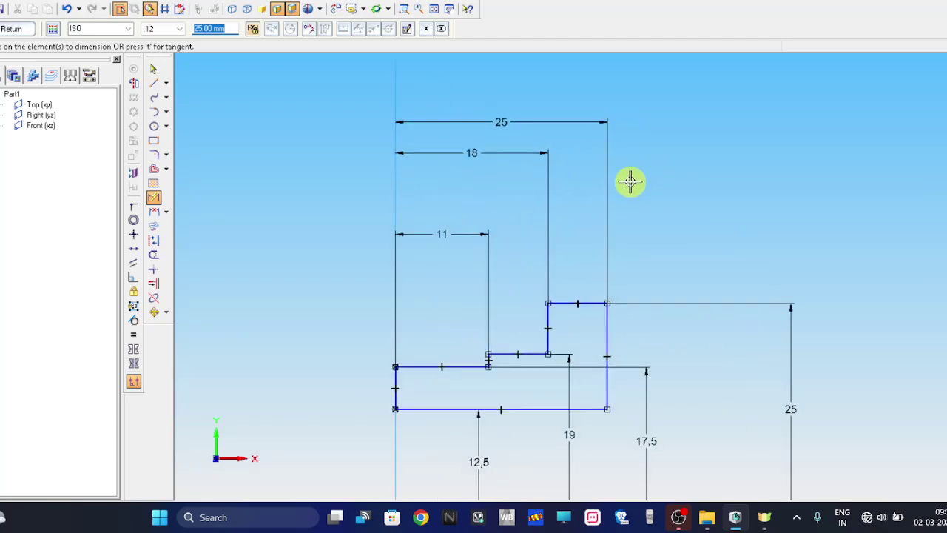
{"action": "scroll", "coordinate": [629, 170], "scroll_direction": "down", "scroll_amount": 2}
{"action": "left_click", "coordinate": [134, 84]}
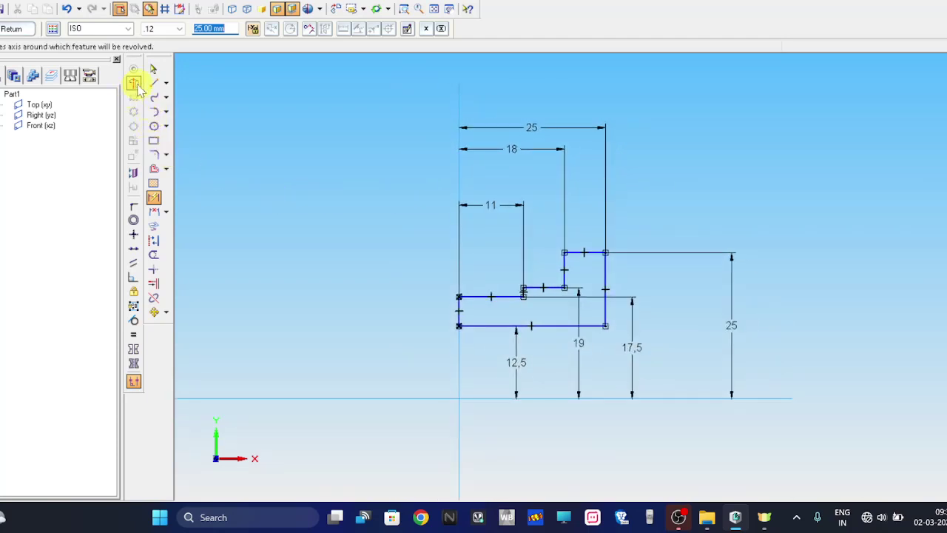
{"action": "left_click", "coordinate": [413, 399]}
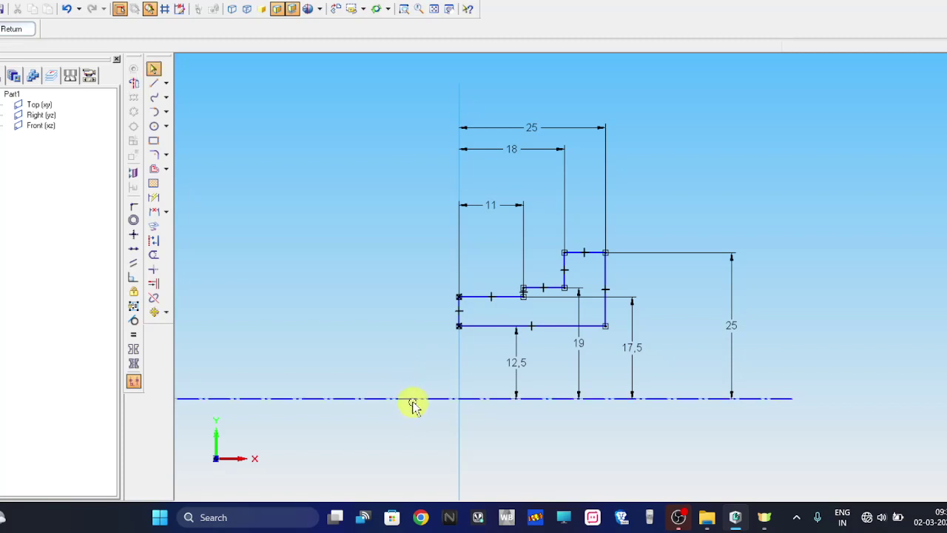
Revolve the profile 180° to one side and finish it as Protrusion 1
{"action": "left_click", "coordinate": [24, 31]}
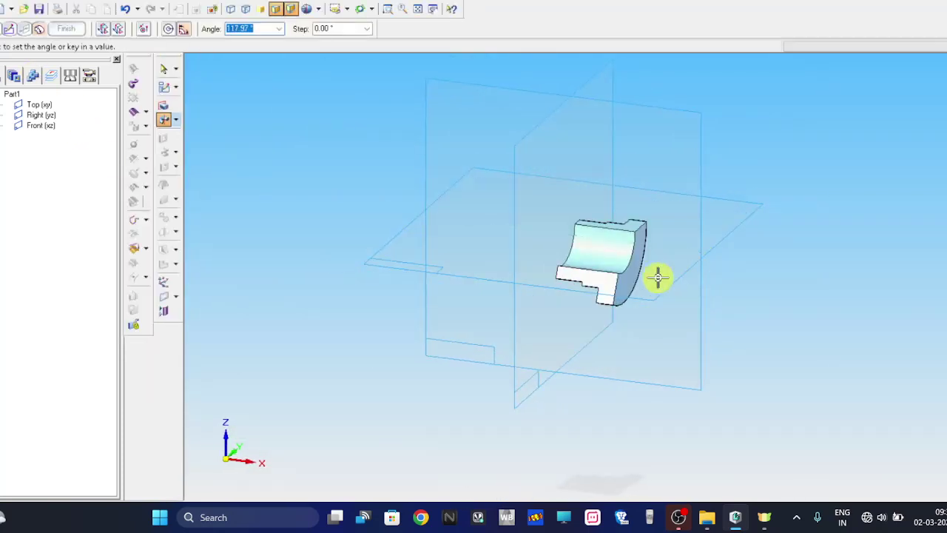
{"action": "type", "text": "1"}
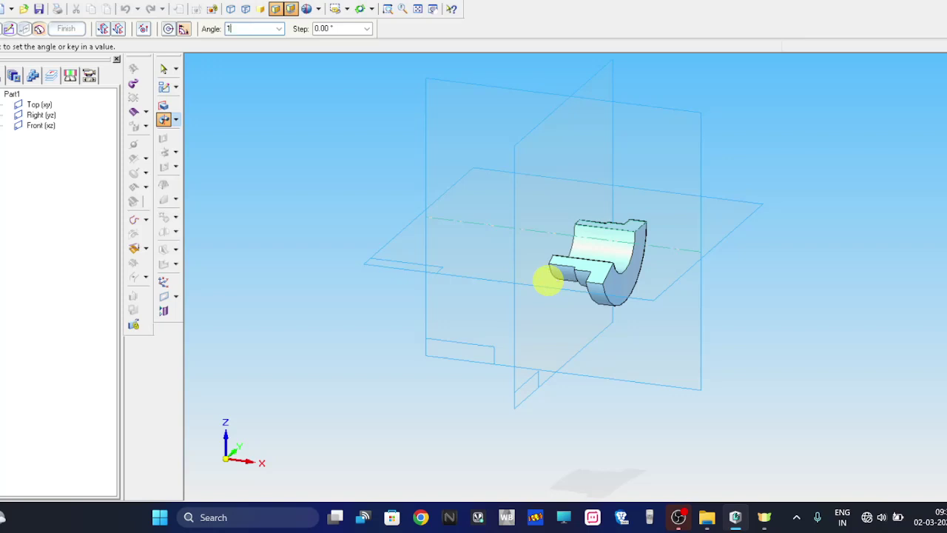
{"action": "type", "text": "80"}
{"action": "key", "text": "Return"}
{"action": "left_click", "coordinate": [549, 288]}
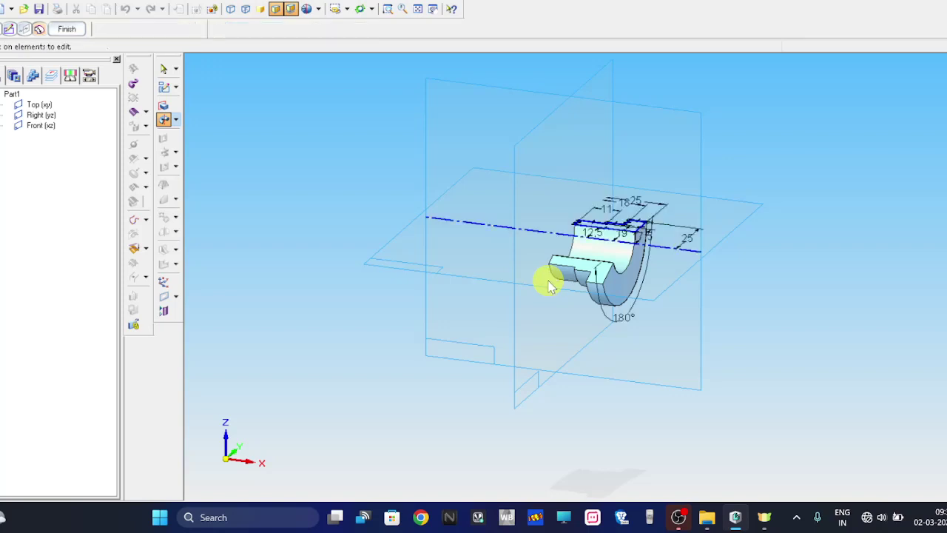
{"action": "mouse_move", "coordinate": [612, 309]}
{"action": "middle_mouse_down"}
{"action": "mouse_move", "coordinate": [626, 296]}
{"action": "mouse_move", "coordinate": [607, 262]}
{"action": "mouse_move", "coordinate": [614, 311]}
{"action": "mouse_move", "coordinate": [614, 300]}
{"action": "mouse_move", "coordinate": [630, 296]}
{"action": "mouse_move", "coordinate": [624, 303]}
{"action": "middle_mouse_up"}
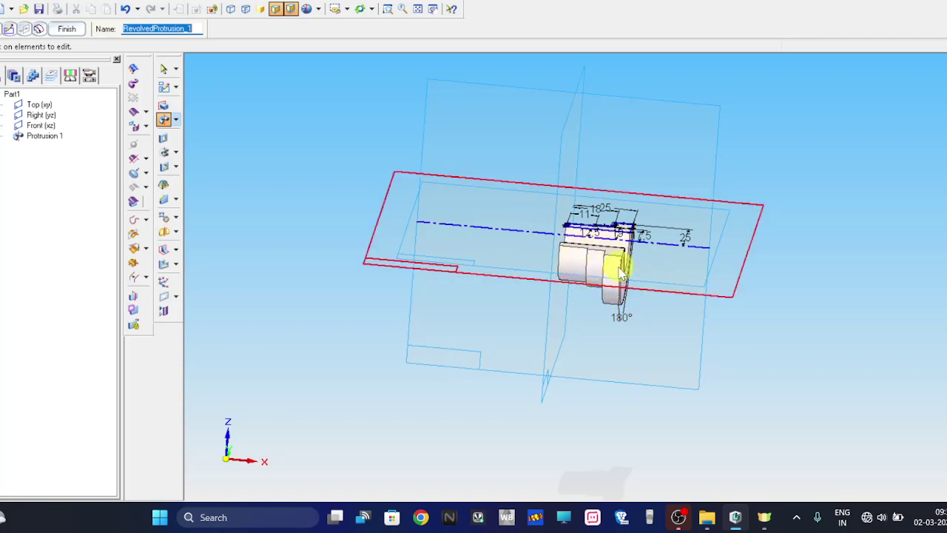
{"action": "key", "text": "Return"}
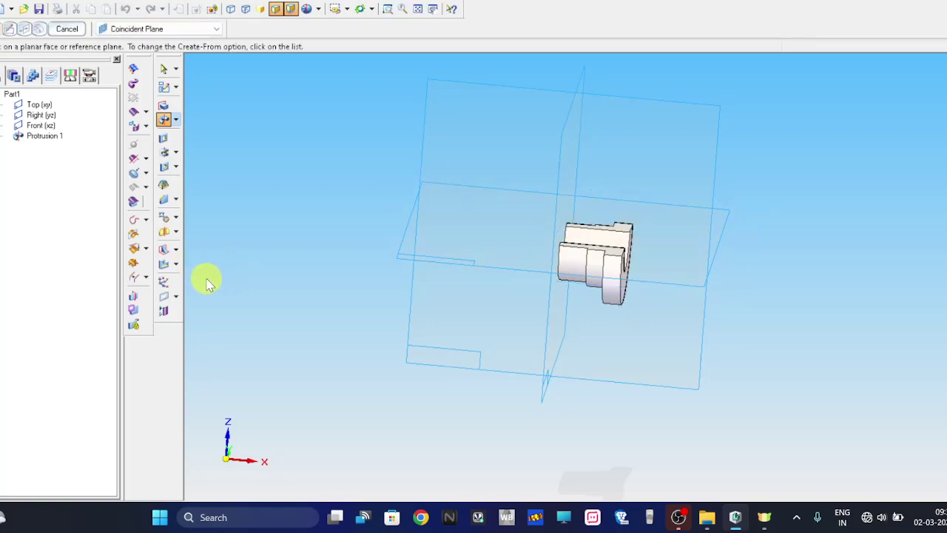
Mirror Protrusion 1 across the vertical reference plane and orbit to check the result
{"action": "left_click", "coordinate": [163, 232]}
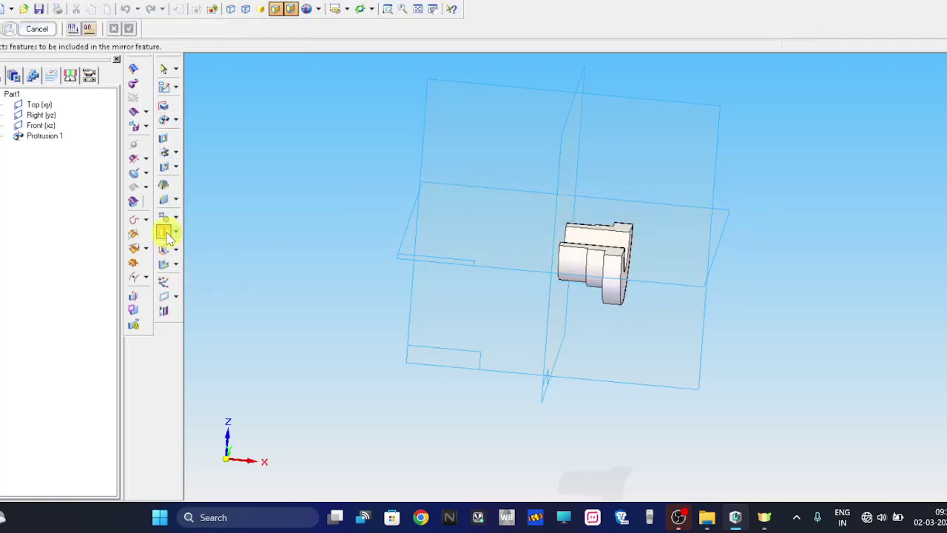
{"action": "left_click", "coordinate": [56, 138]}
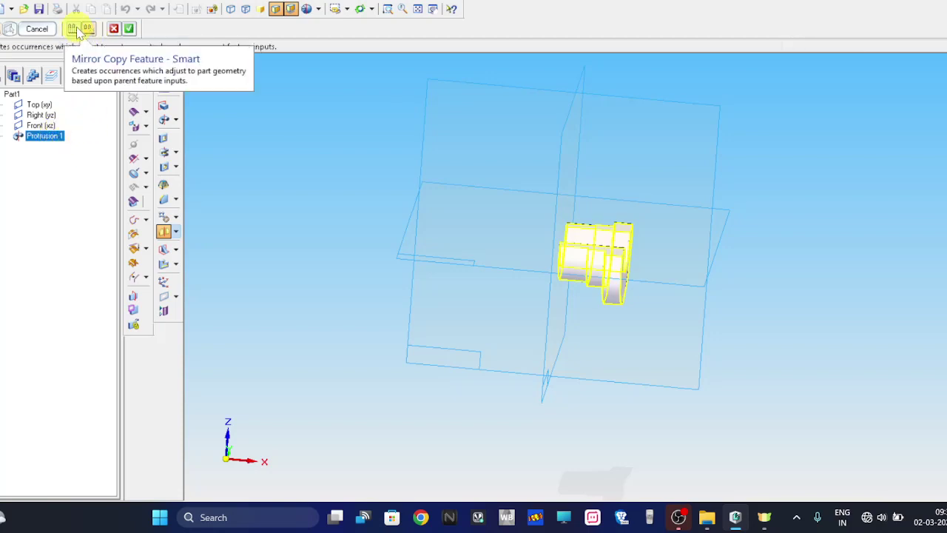
{"action": "left_click", "coordinate": [129, 28]}
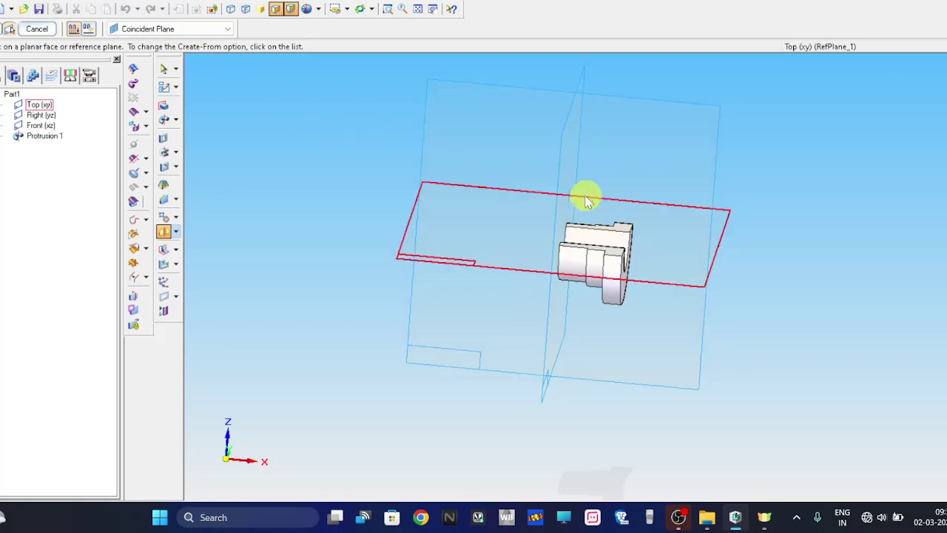
{"action": "left_click", "coordinate": [567, 182]}
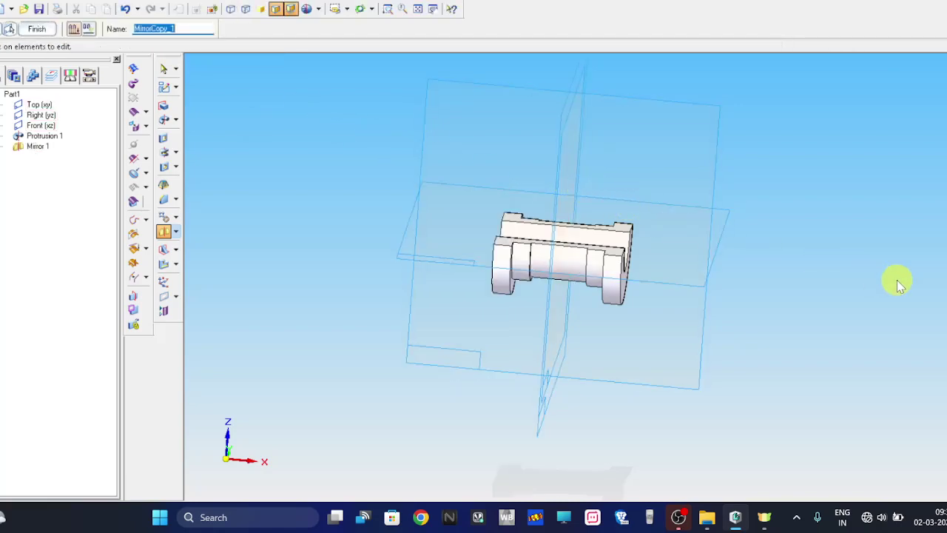
{"action": "middle_click_drag", "start_coordinate": [897, 279], "coordinate": [820, 201]}
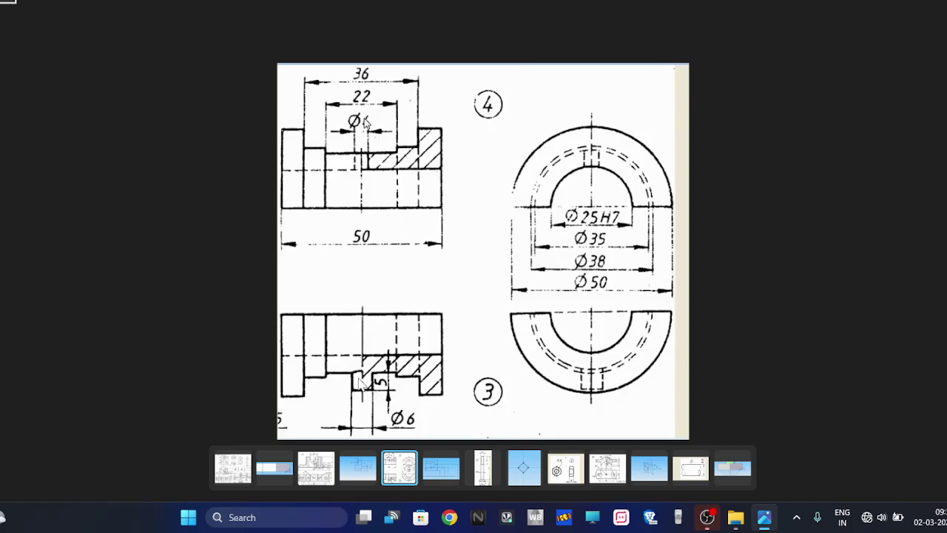
Return to Solid Edge and view the mirrored part from the front, zoomed in
{"action": "key", "text": "alt+Tab"}
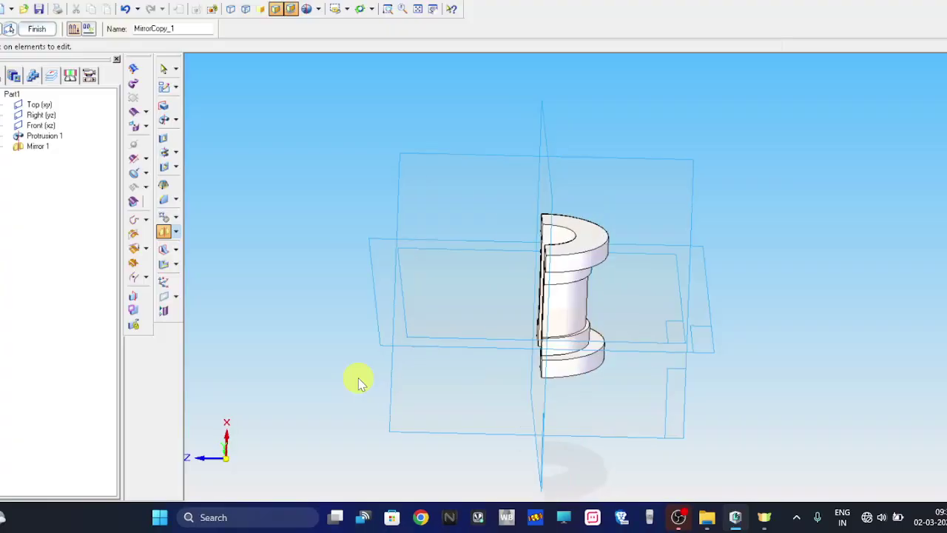
{"action": "key", "text": "ctrl+f"}
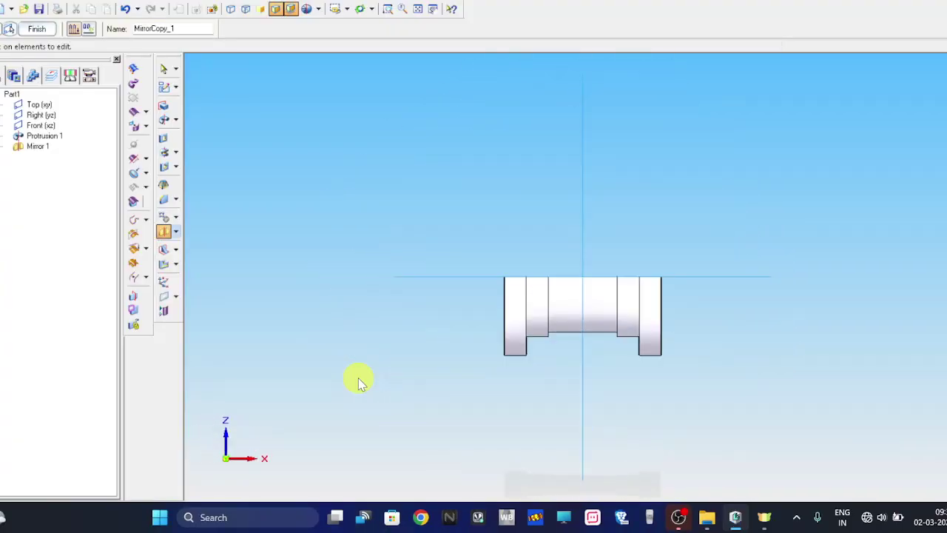
{"action": "scroll", "coordinate": [594, 268], "scroll_direction": "up", "scroll_amount": 3}
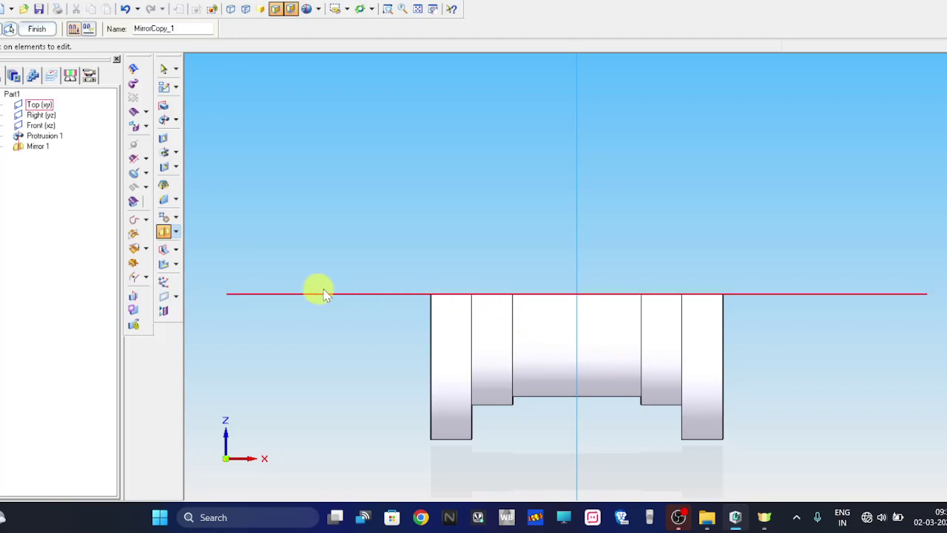
Create Plane 4 parallel to the Top plane, offset 22.5 mm below the part's top face
{"action": "left_click", "coordinate": [176, 296]}
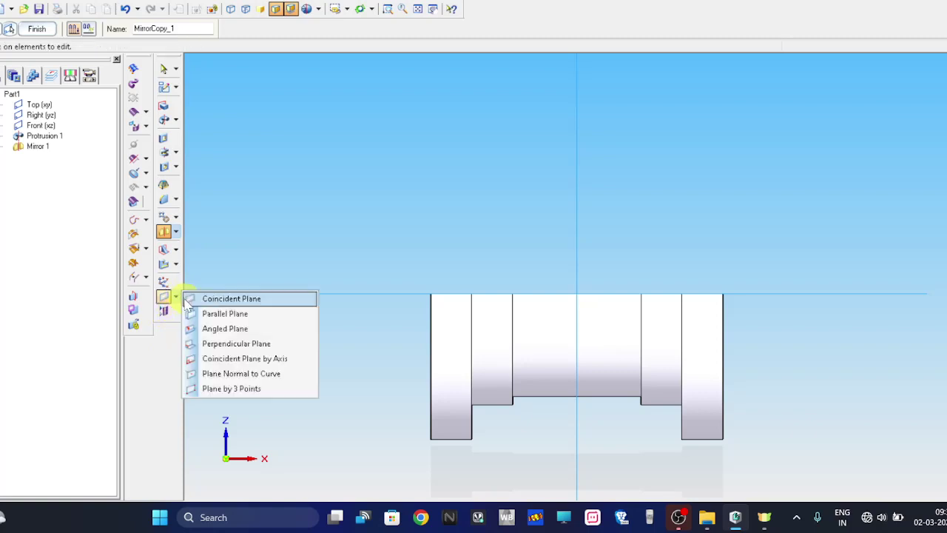
{"action": "left_click", "coordinate": [254, 312]}
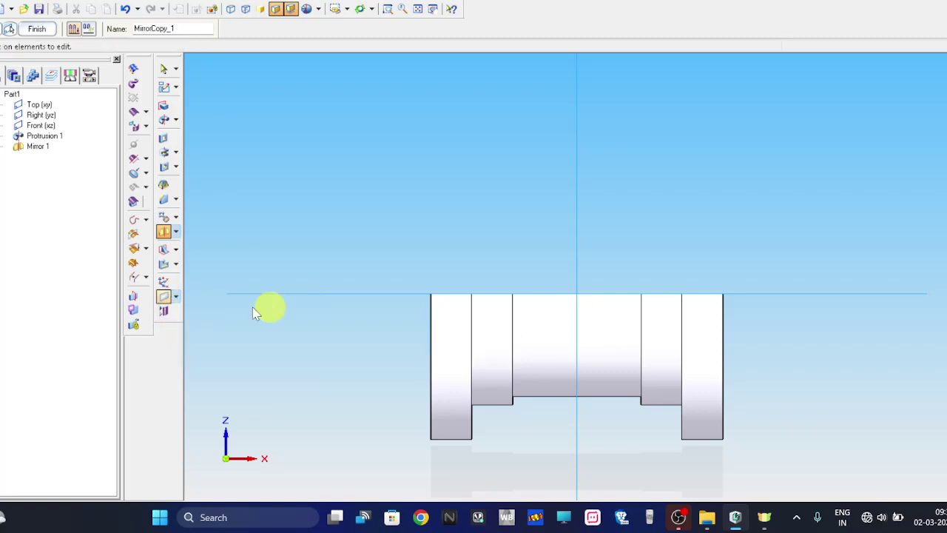
{"action": "left_click", "coordinate": [540, 293]}
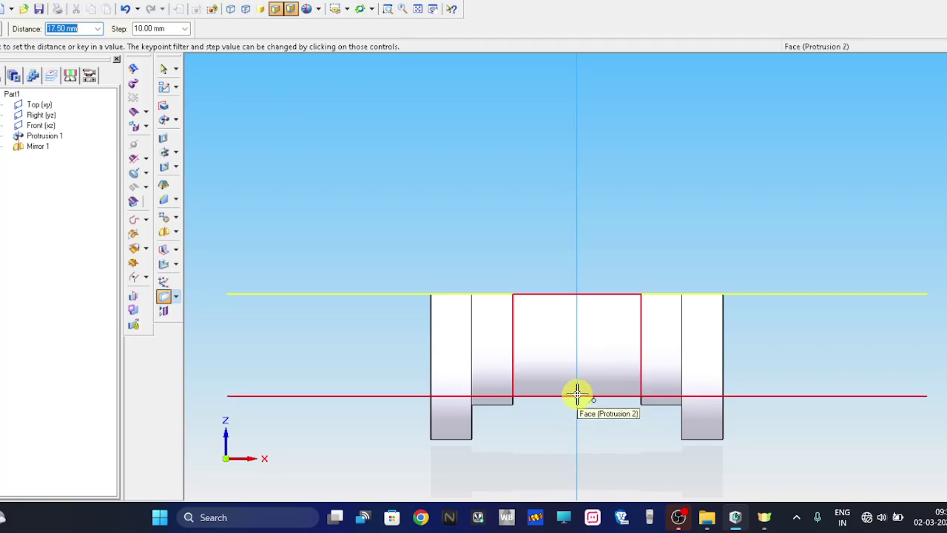
{"action": "key", "text": "alt+Tab"}
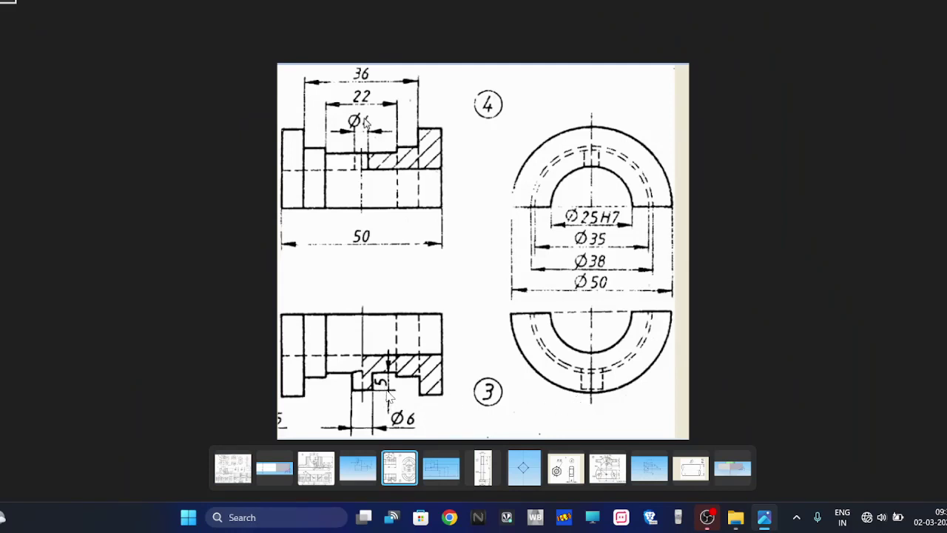
{"action": "key", "text": "alt+Tab"}
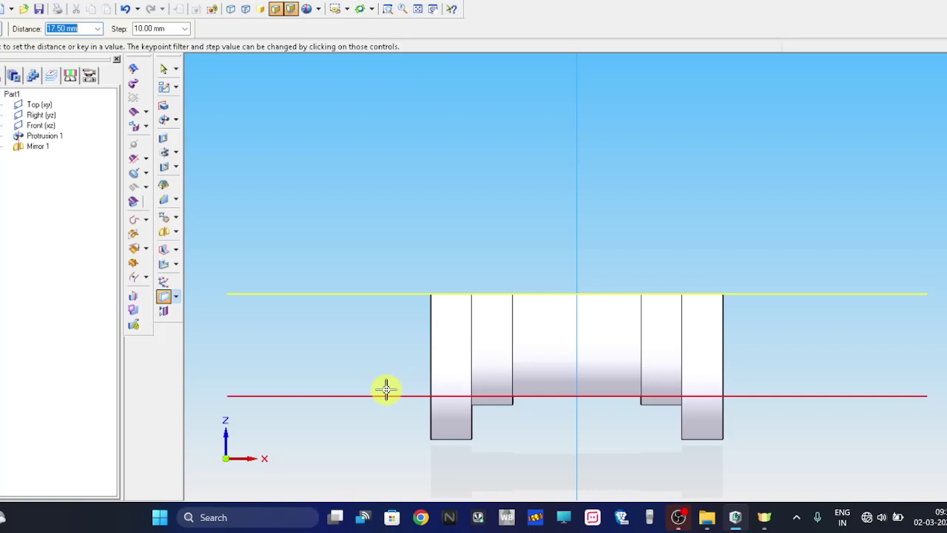
{"action": "type", "text": "22.5"}
{"action": "key", "text": "Return"}
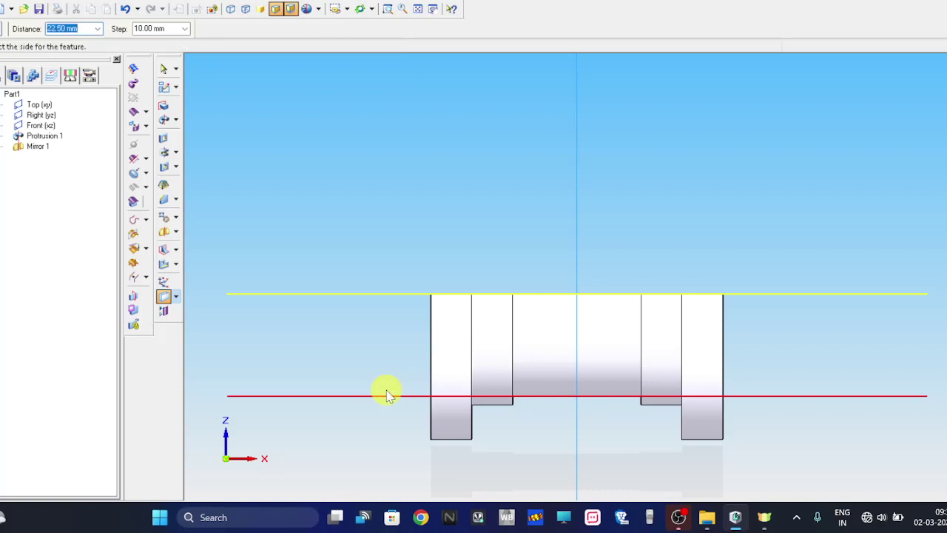
{"action": "left_click", "coordinate": [386, 394]}
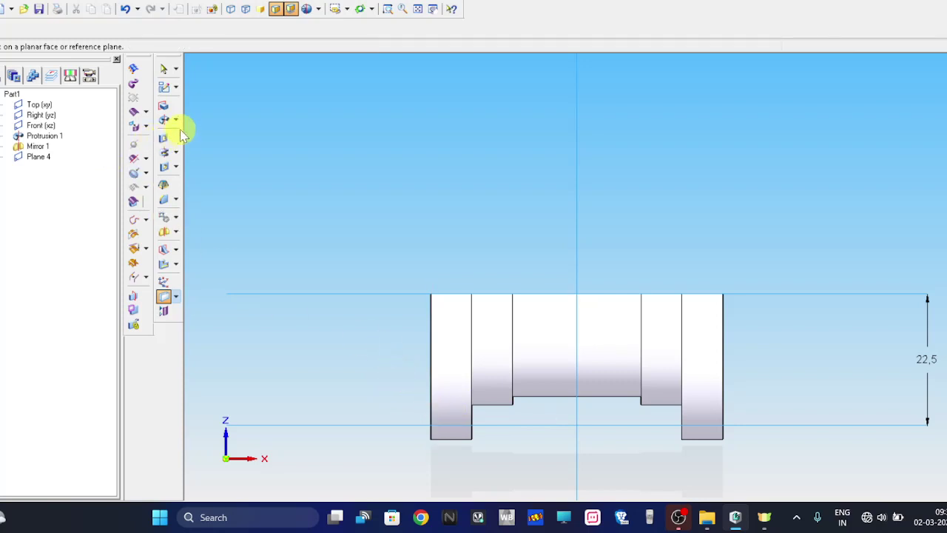
On Plane 4, sketch a 6 mm diameter circle at the part's centre and close the sketch
{"action": "left_click", "coordinate": [164, 105]}
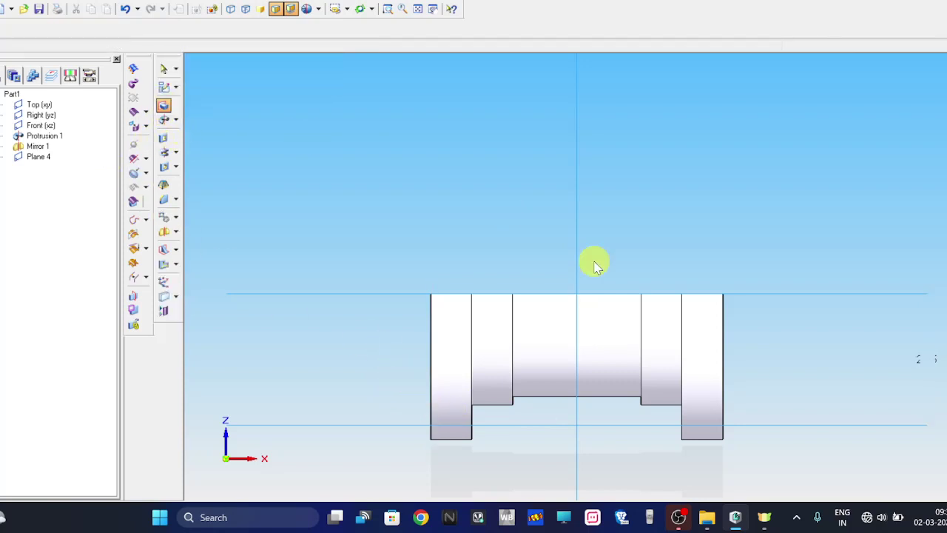
{"action": "left_click", "coordinate": [564, 430]}
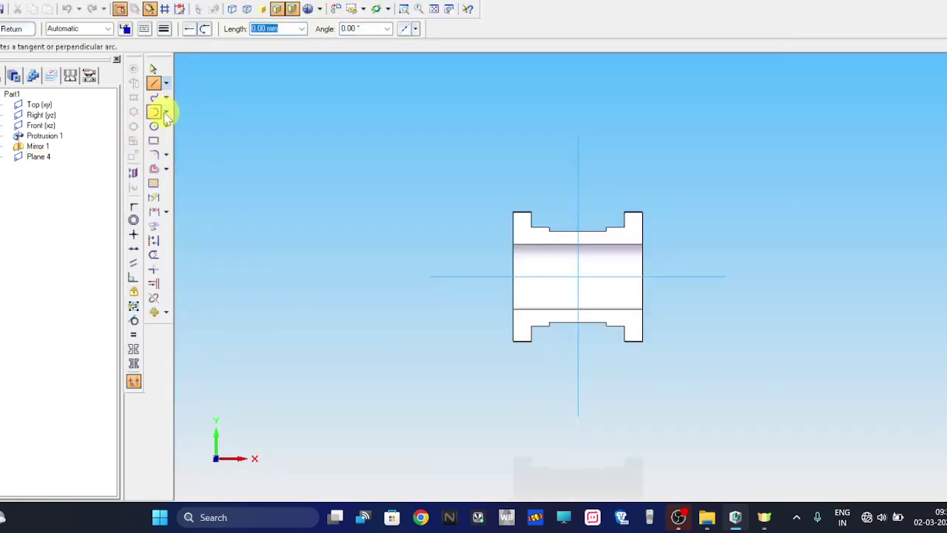
{"action": "left_click", "coordinate": [156, 126]}
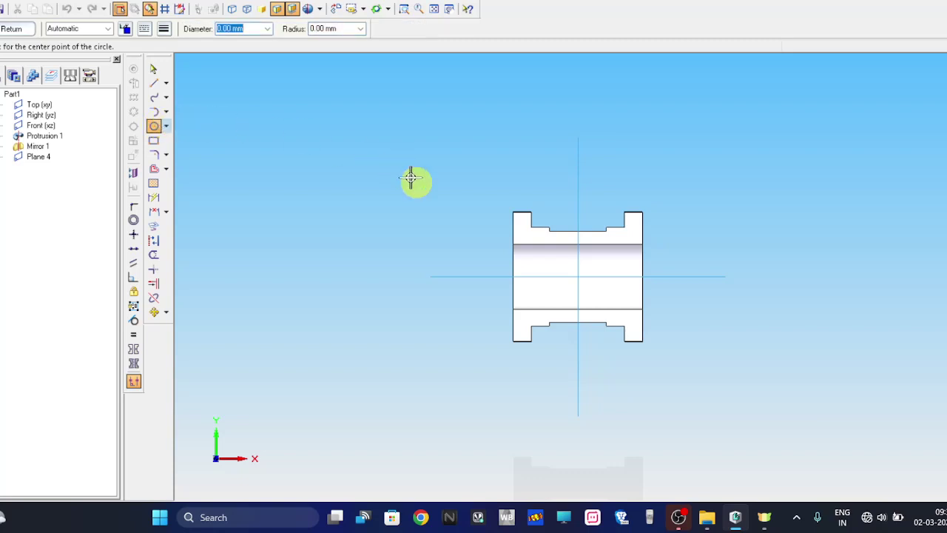
{"action": "left_click", "coordinate": [578, 278]}
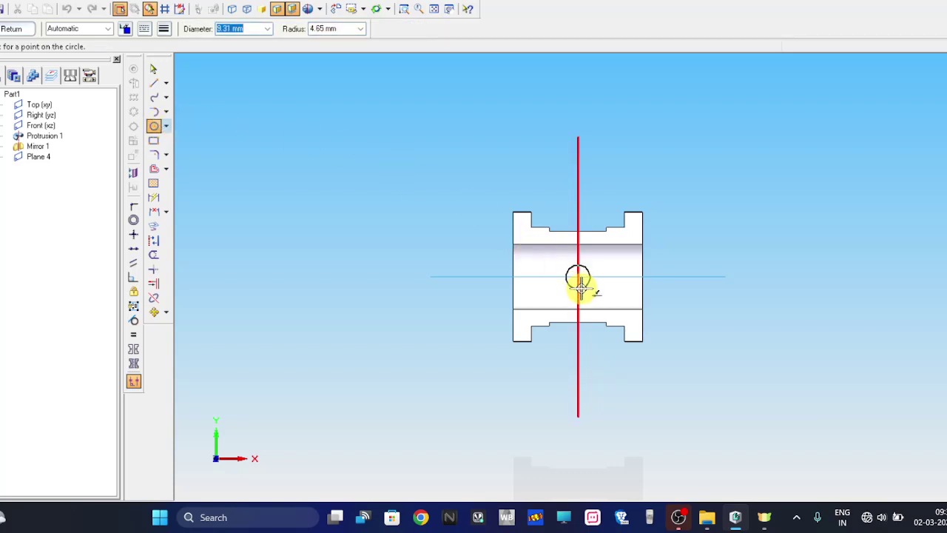
{"action": "key", "text": "alt+Tab"}
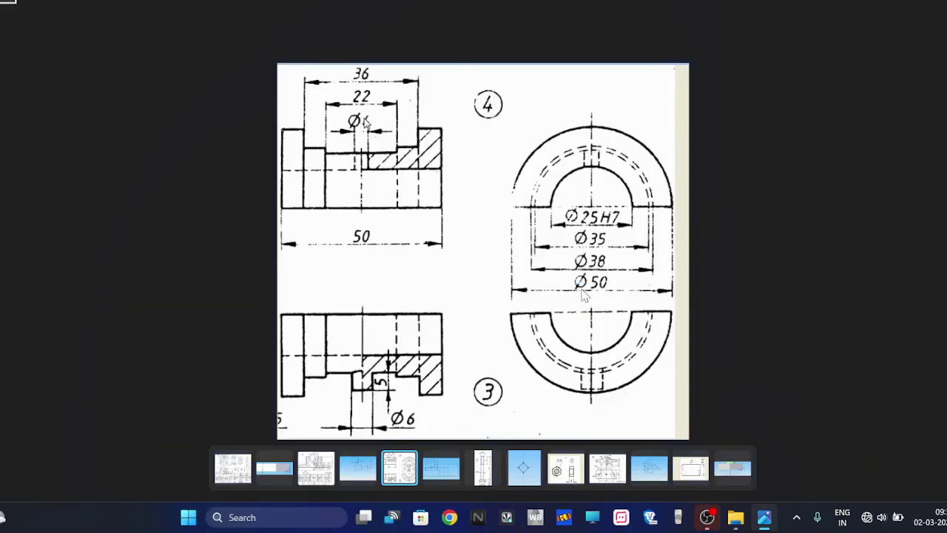
{"action": "key", "text": "alt+Tab"}
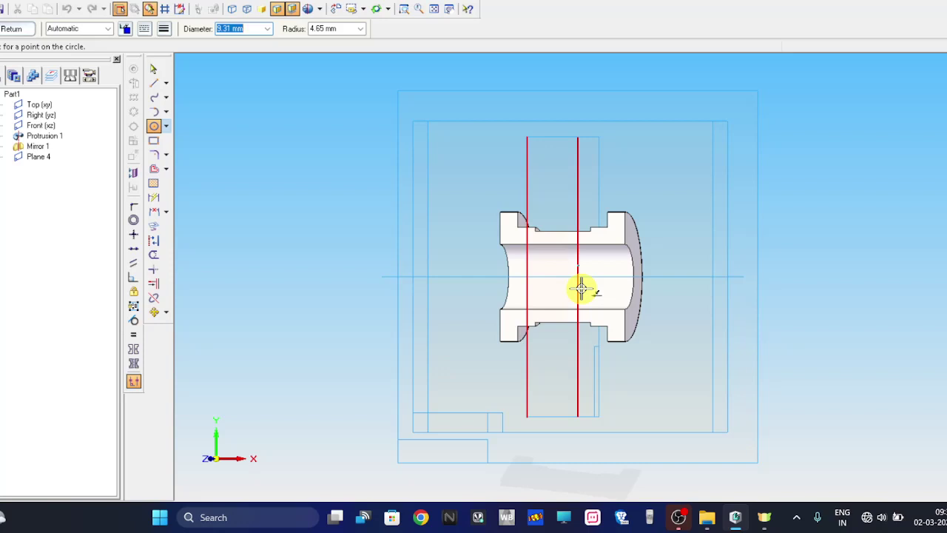
{"action": "key", "text": "ctrl+h"}
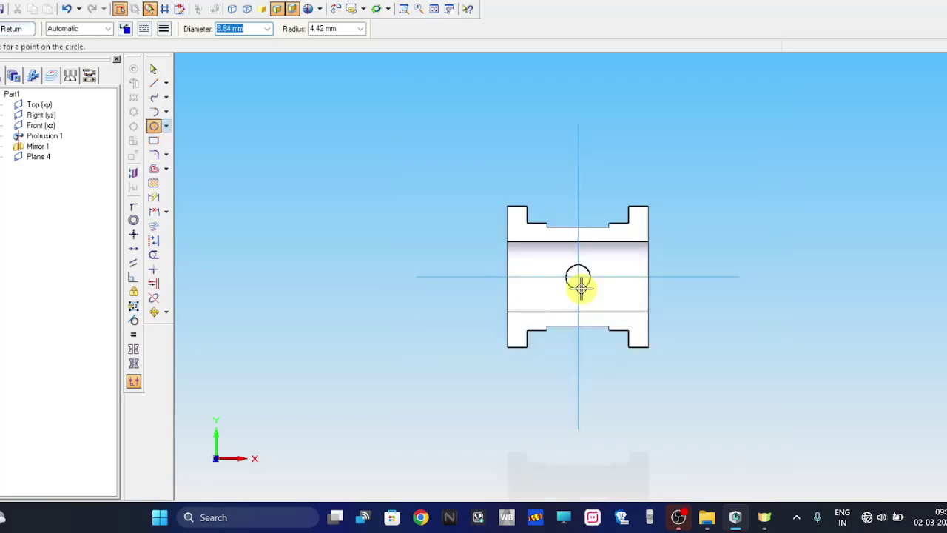
{"action": "type", "text": "6"}
{"action": "key", "text": "Return"}
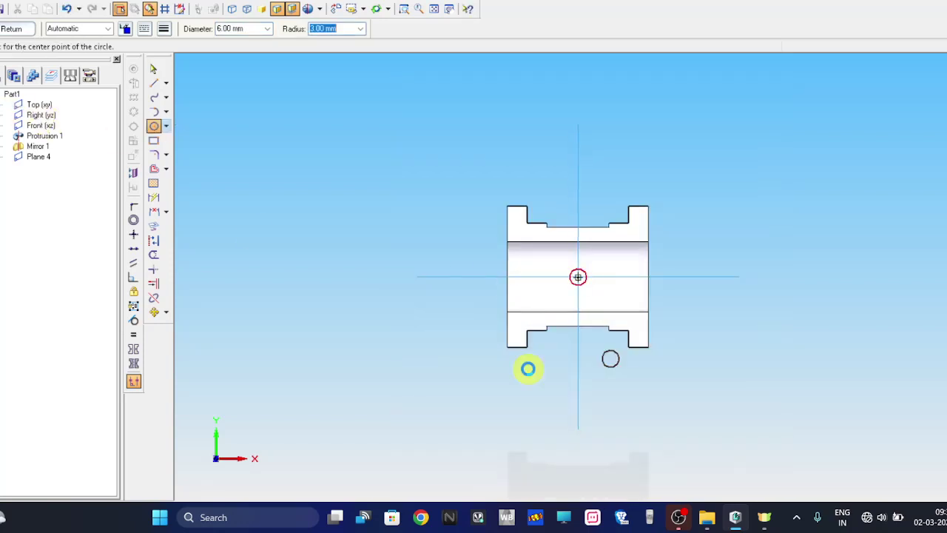
{"action": "left_click", "coordinate": [10, 28]}
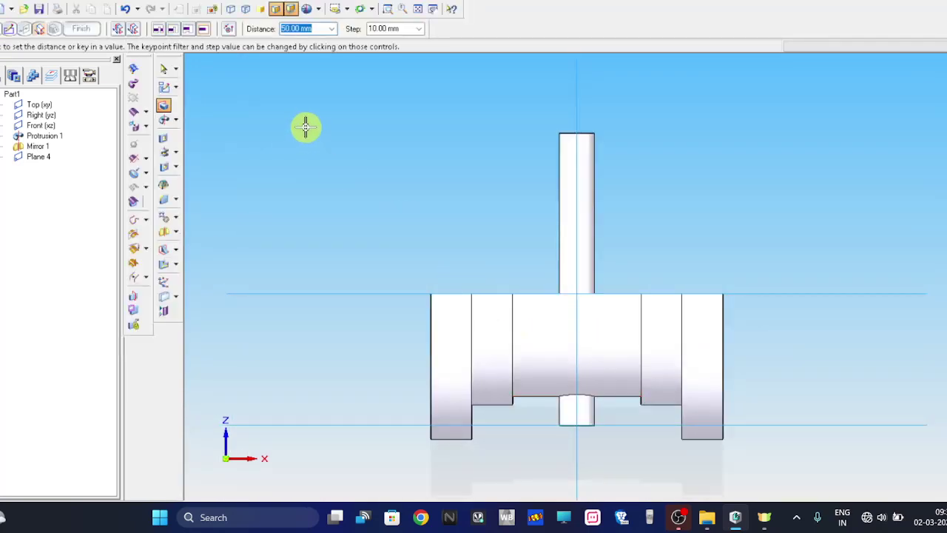
Extrude the 6 mm circle with a Through All extent toward the part
{"action": "left_click", "coordinate": [177, 34]}
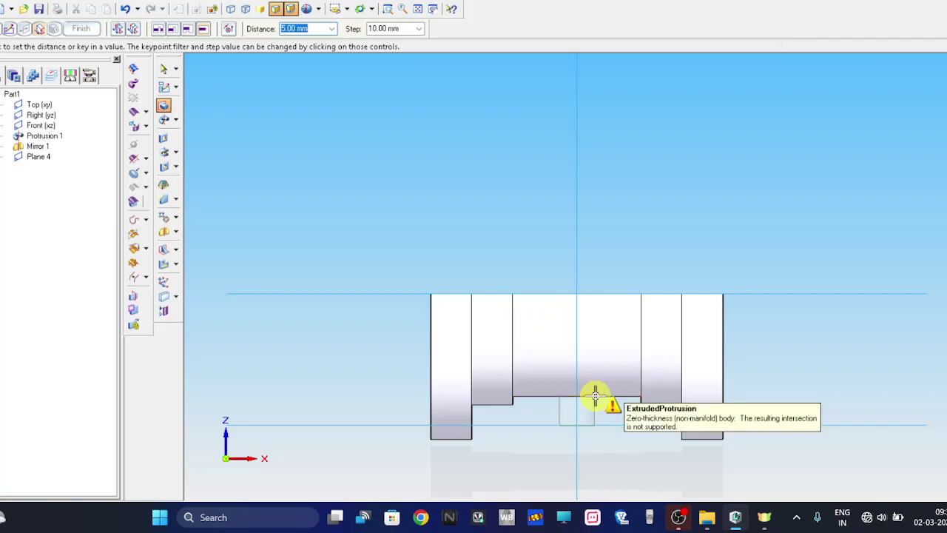
{"action": "left_click", "coordinate": [172, 34]}
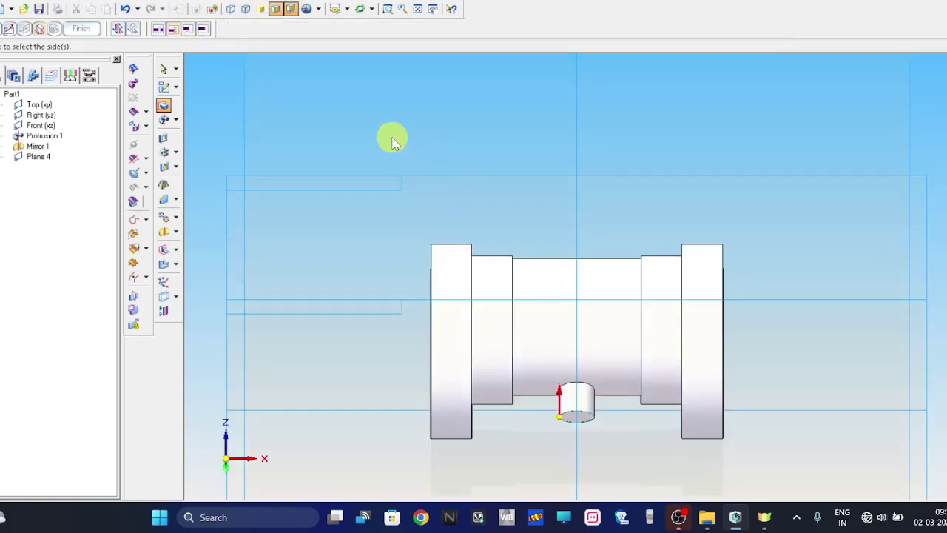
{"action": "left_click", "coordinate": [598, 402]}
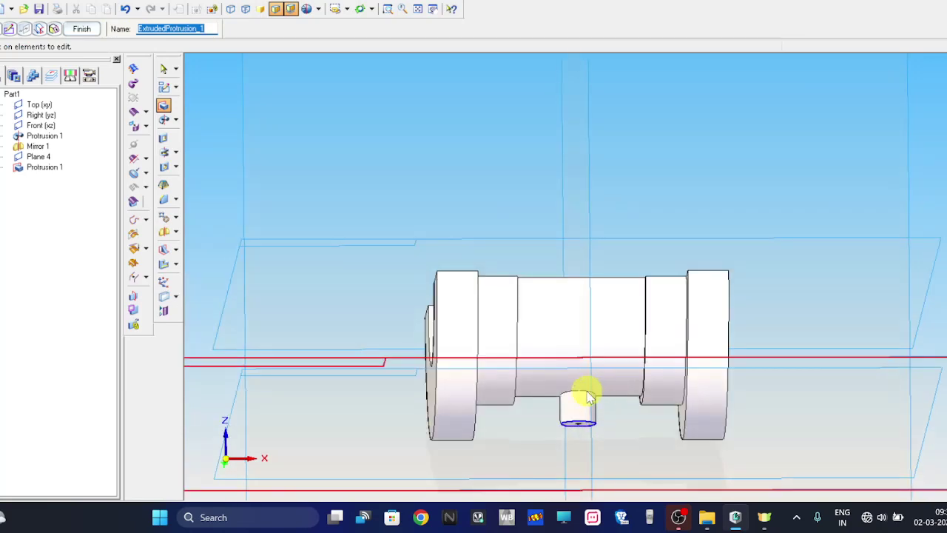
Orbit around the new pin to inspect it, then finish the protrusion and begin saving
{"action": "middle_click_drag", "start_coordinate": [590, 396], "coordinate": [563, 197]}
{"action": "scroll", "coordinate": [562, 197], "scroll_direction": "up", "scroll_amount": 5}
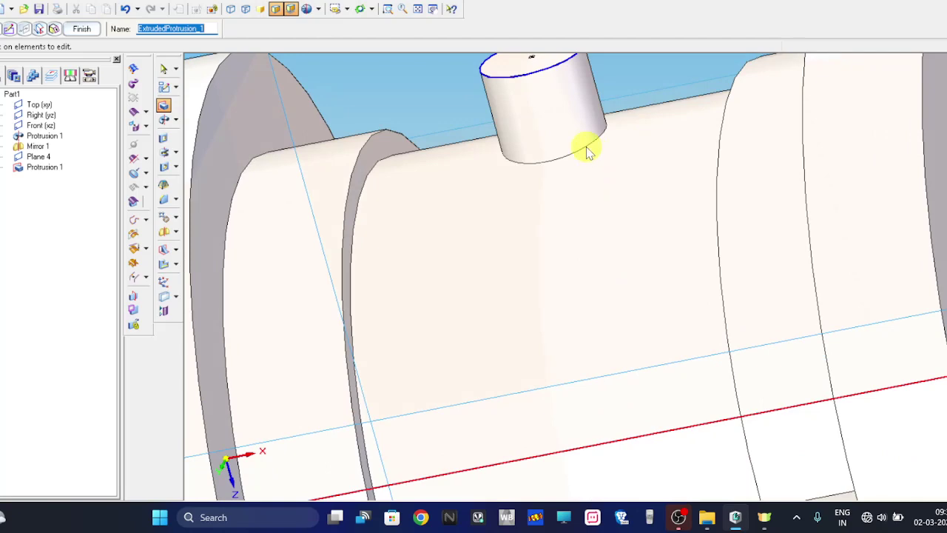
{"action": "middle_click_drag", "start_coordinate": [542, 161], "coordinate": [582, 165]}
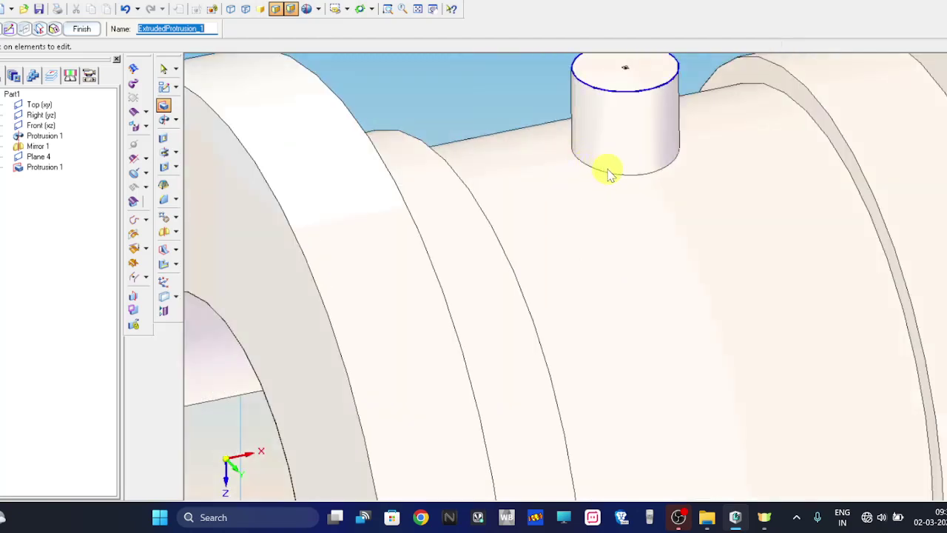
{"action": "middle_click_drag", "start_coordinate": [708, 178], "coordinate": [651, 212]}
{"action": "scroll", "coordinate": [651, 212], "scroll_direction": "down", "scroll_amount": 6}
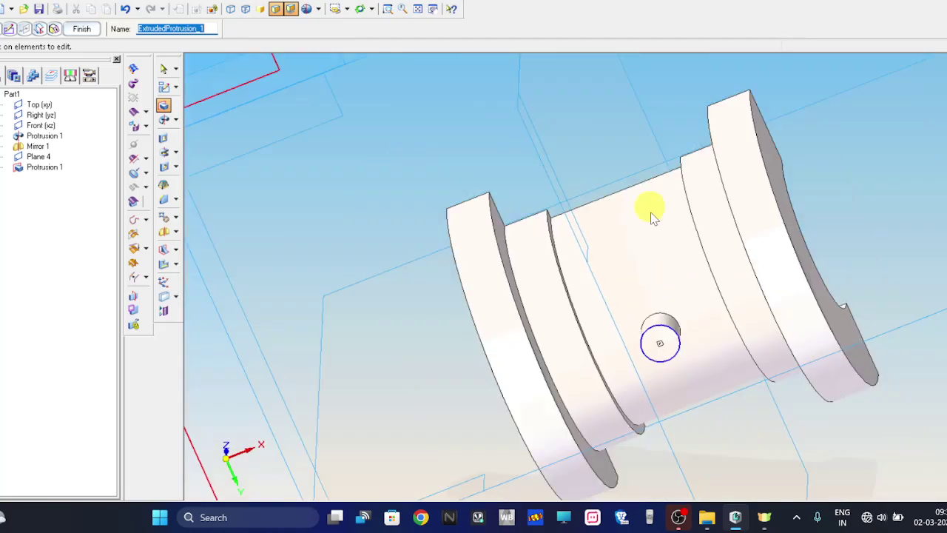
{"action": "middle_click_drag", "start_coordinate": [631, 142], "coordinate": [659, 290]}
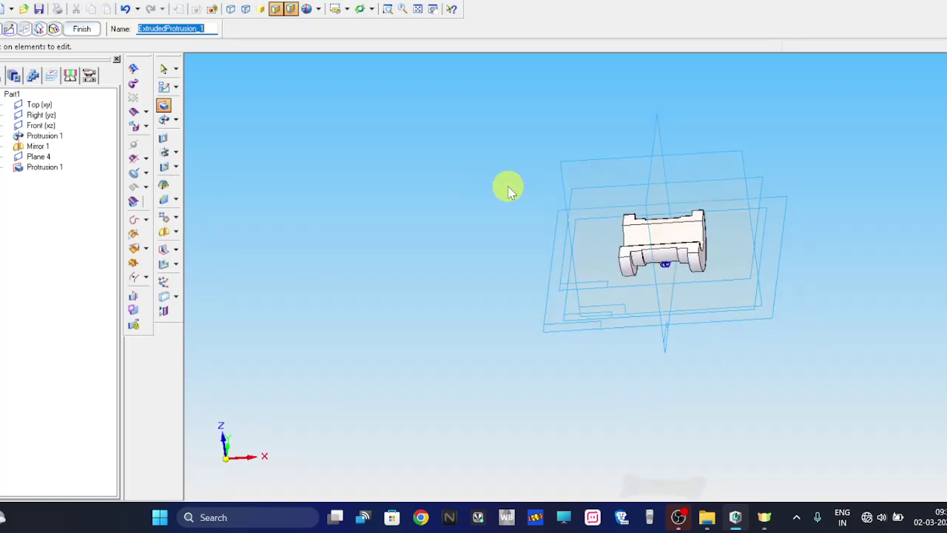
{"action": "scroll", "coordinate": [508, 191], "scroll_direction": "up", "scroll_amount": 3}
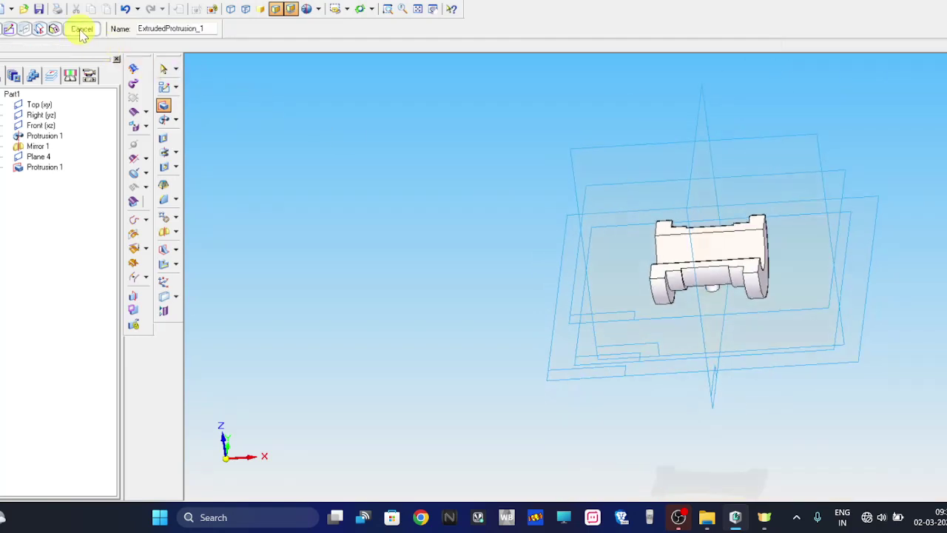
{"action": "left_click", "coordinate": [79, 29]}
{"action": "left_click", "coordinate": [35, 8]}
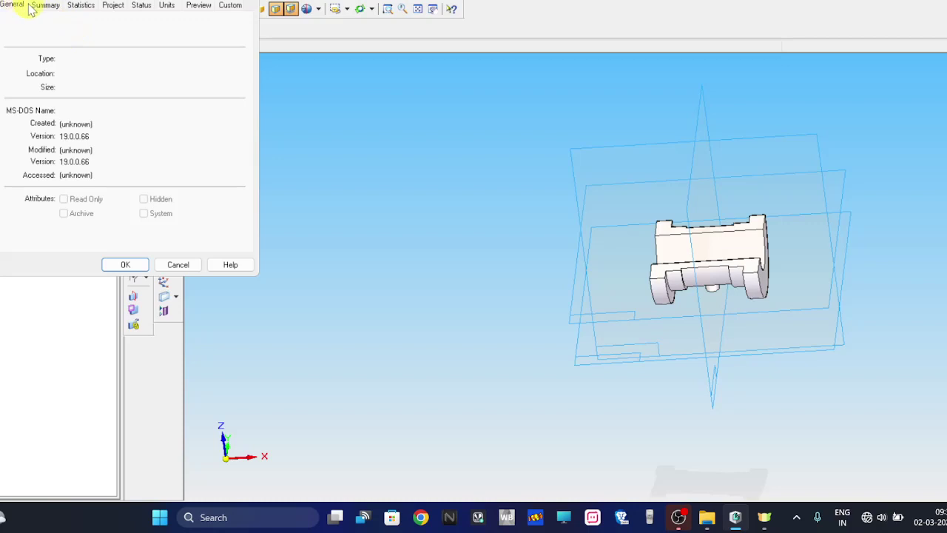
Enter 'bearing bottom half' as the Title on the Summary tab and confirm
{"action": "left_click", "coordinate": [47, 7]}
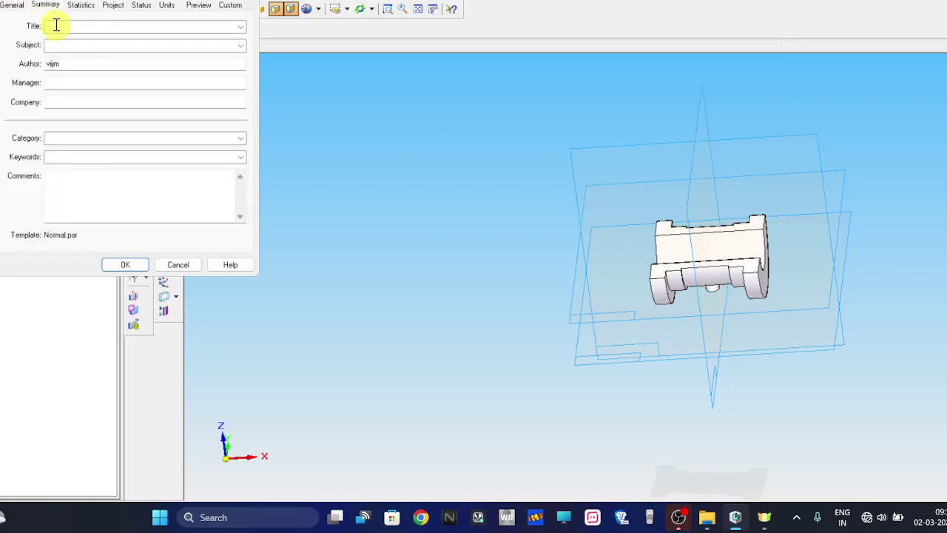
{"action": "left_click", "coordinate": [58, 27]}
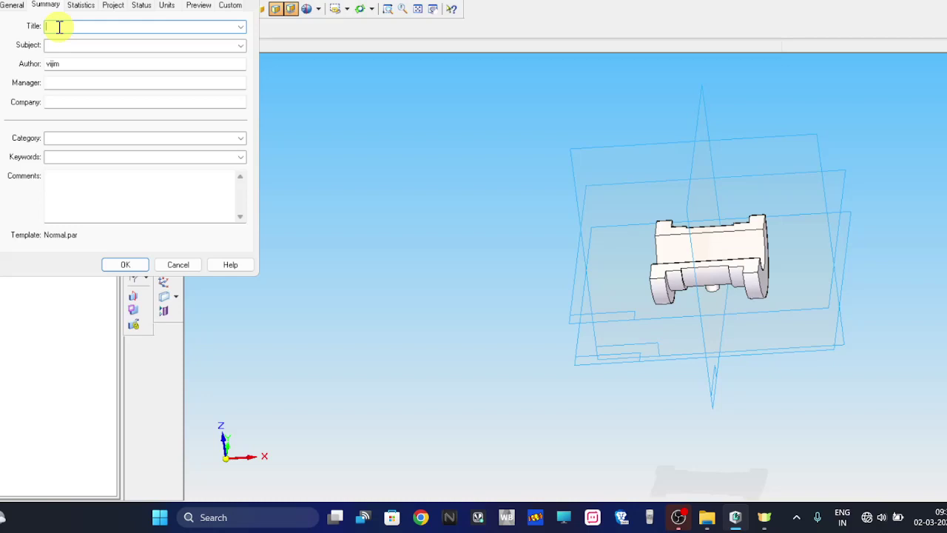
{"action": "type", "text": "earing"}
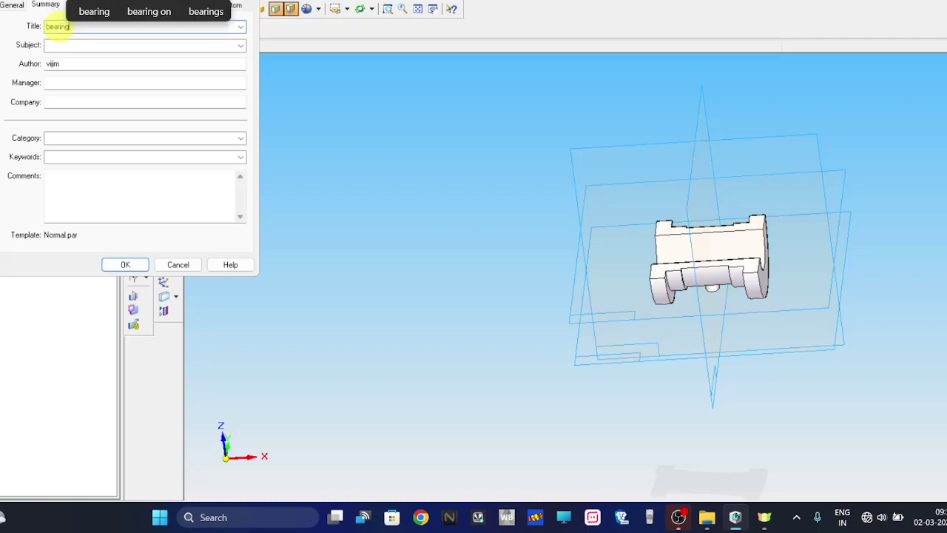
{"action": "type", "text": " bott"}
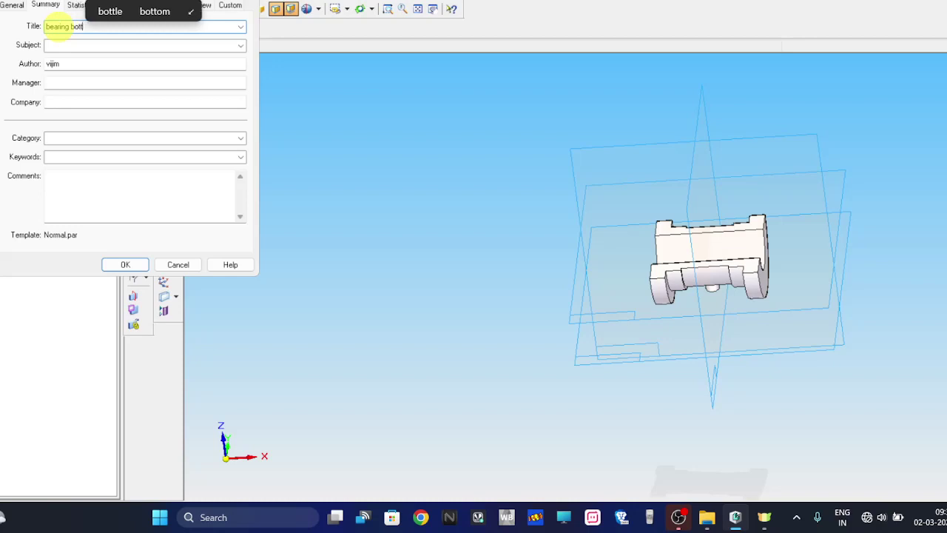
{"action": "type", "text": "om half"}
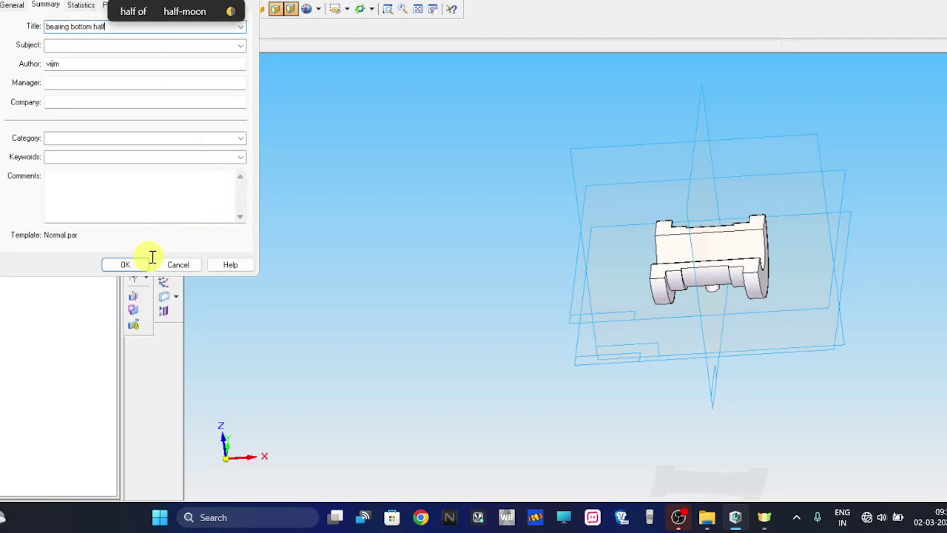
{"action": "left_click", "coordinate": [128, 264]}
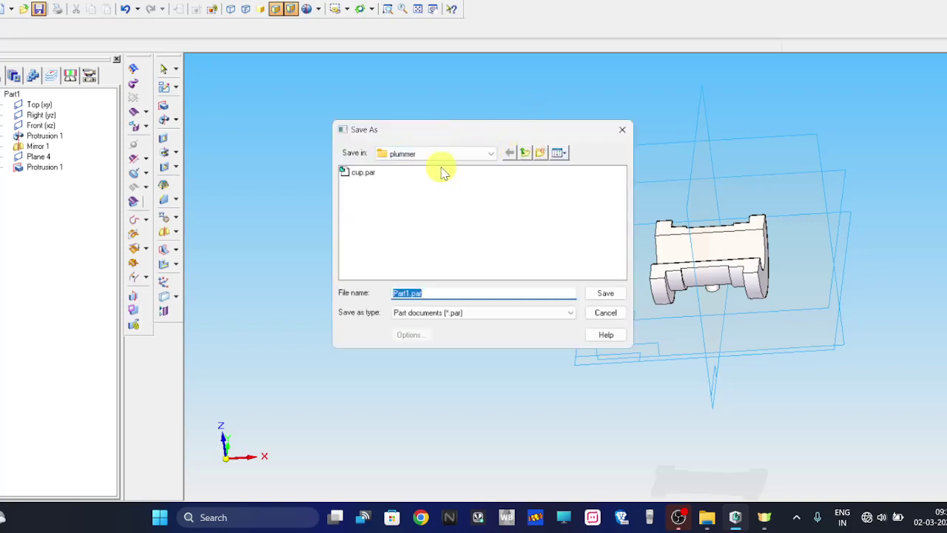
Save the part in the plummer folder as 'Bearing Bottom Half'
{"action": "type", "text": "pa"}
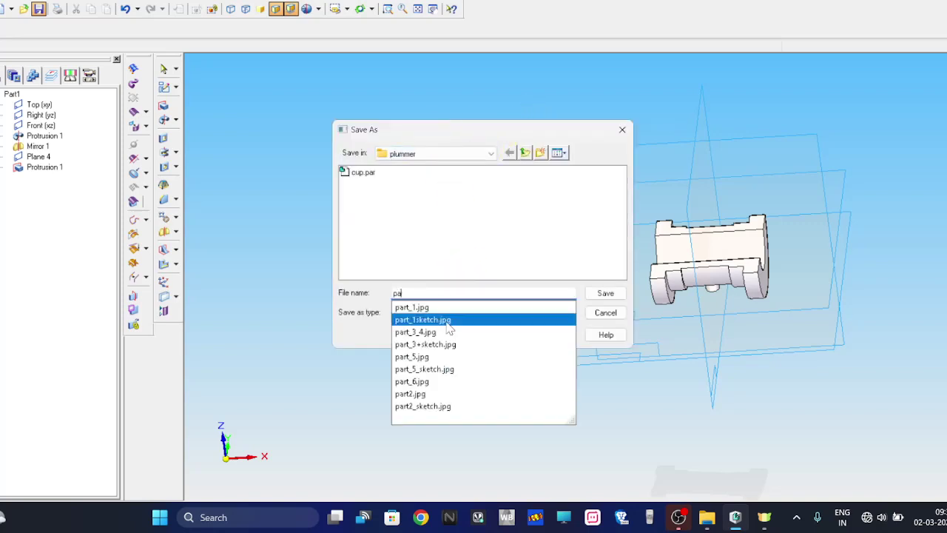
{"action": "key", "text": "BackSpace"}
{"action": "key", "text": "BackSpace"}
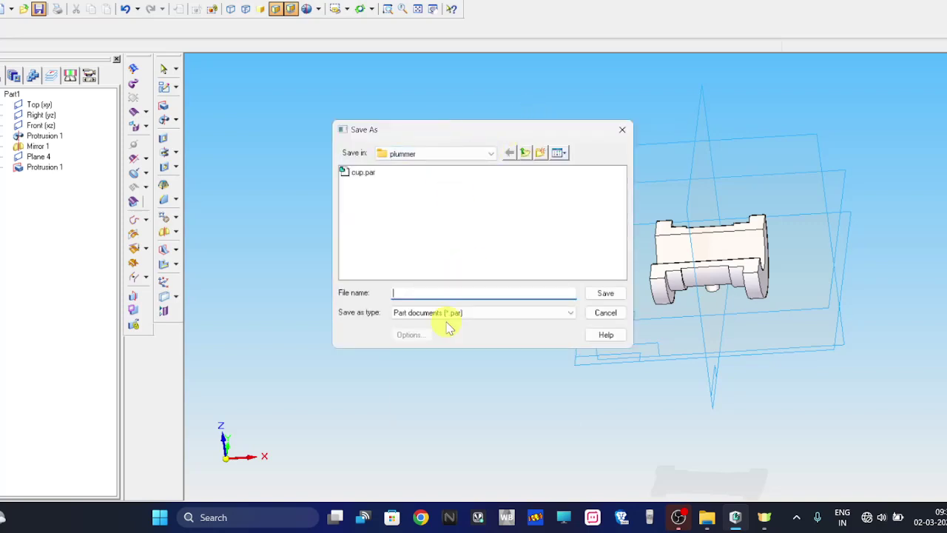
{"action": "type", "text": "Bearing "}
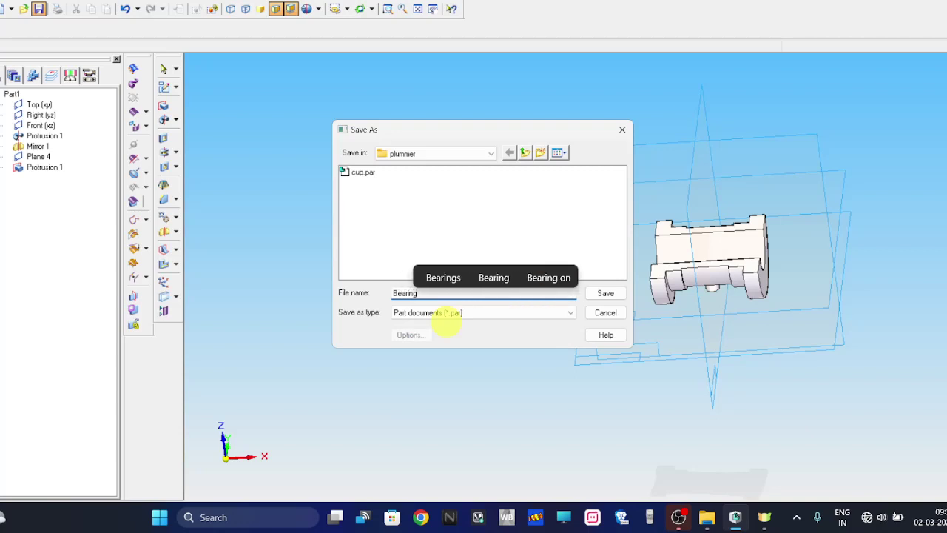
{"action": "type", "text": "Bottom H"}
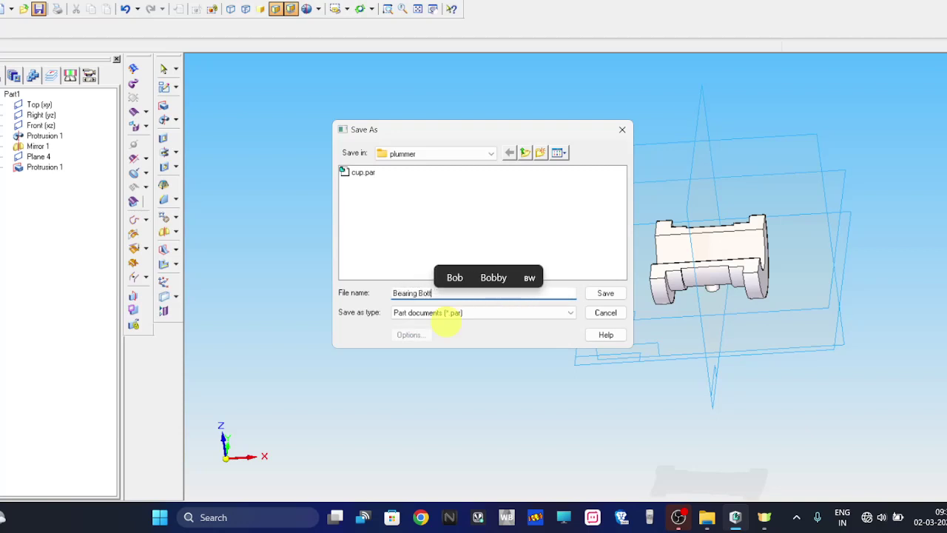
{"action": "type", "text": "f"}
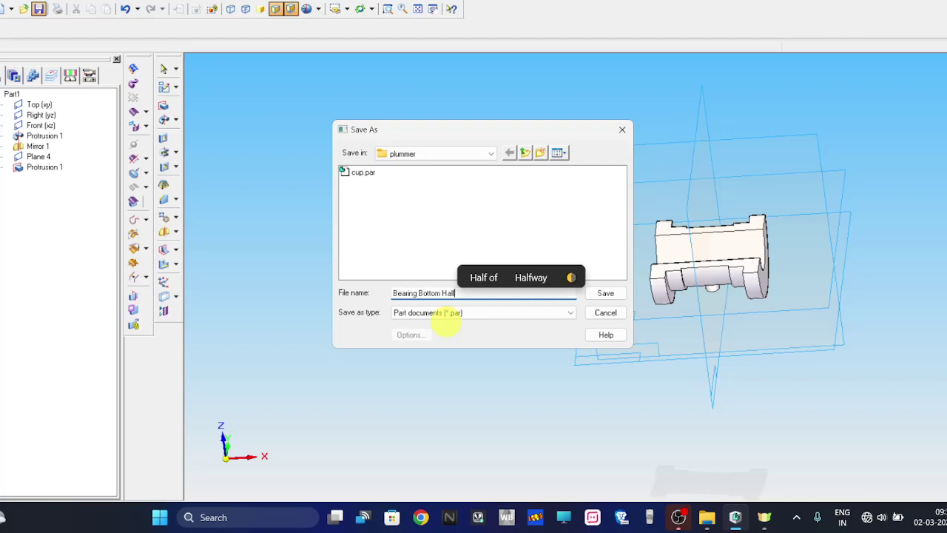
{"action": "key", "text": "Return"}
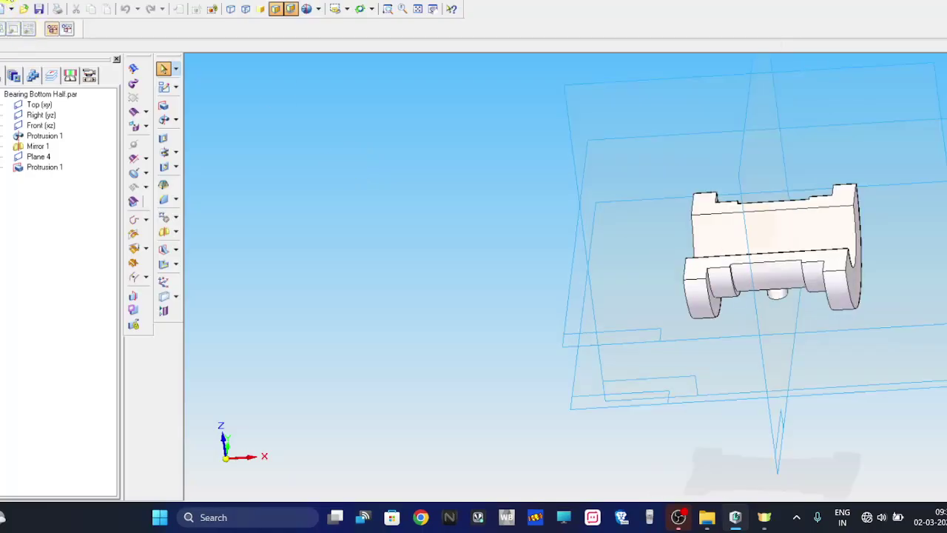
Save a copy of the part as 'Bearing Top Half' by replacing 'Bottom' with 'Top'
{"action": "left_click", "coordinate": [3, 3]}
{"action": "left_click", "coordinate": [63, 85]}
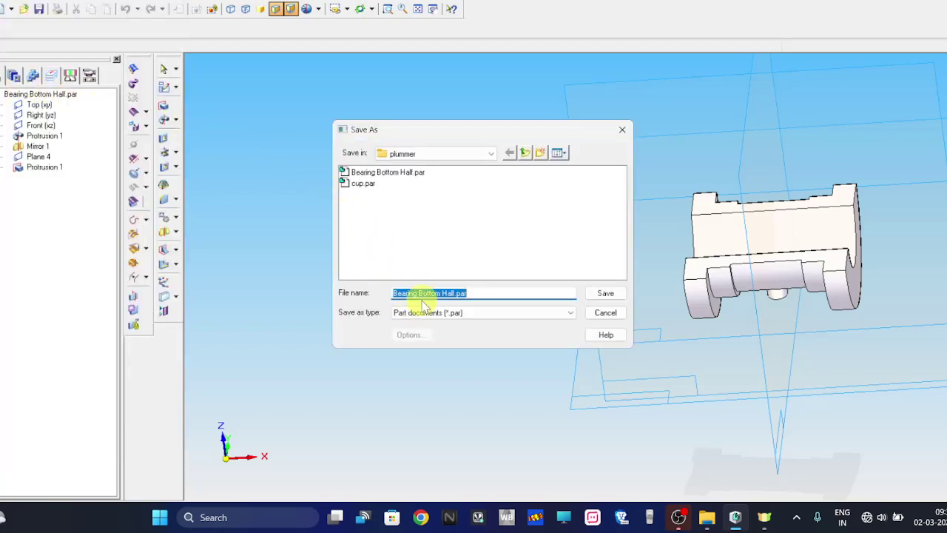
{"action": "left_click", "coordinate": [427, 294]}
{"action": "double_click", "coordinate": [439, 293]}
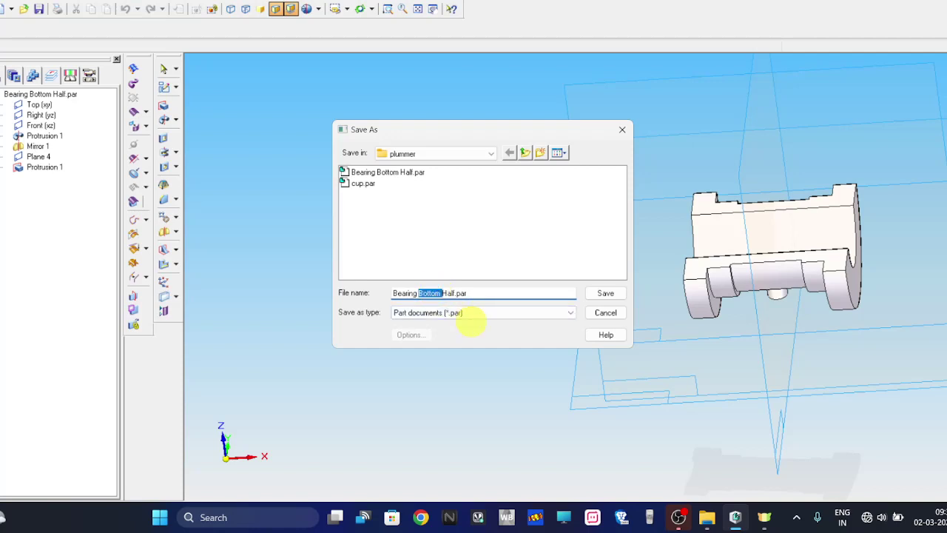
{"action": "type", "text": "Top"}
{"action": "left_click", "coordinate": [617, 292]}
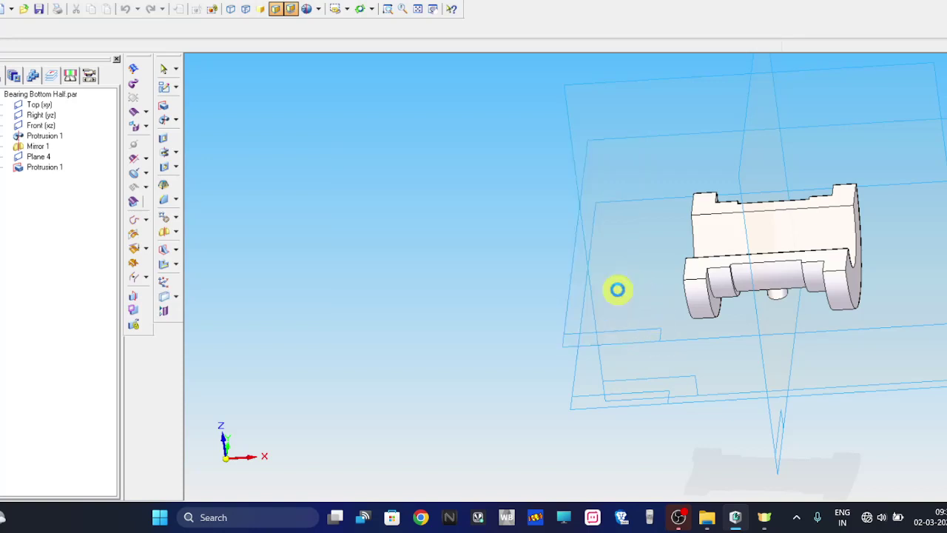
{"action": "middle_click_drag", "start_coordinate": [555, 274], "coordinate": [557, 245]}
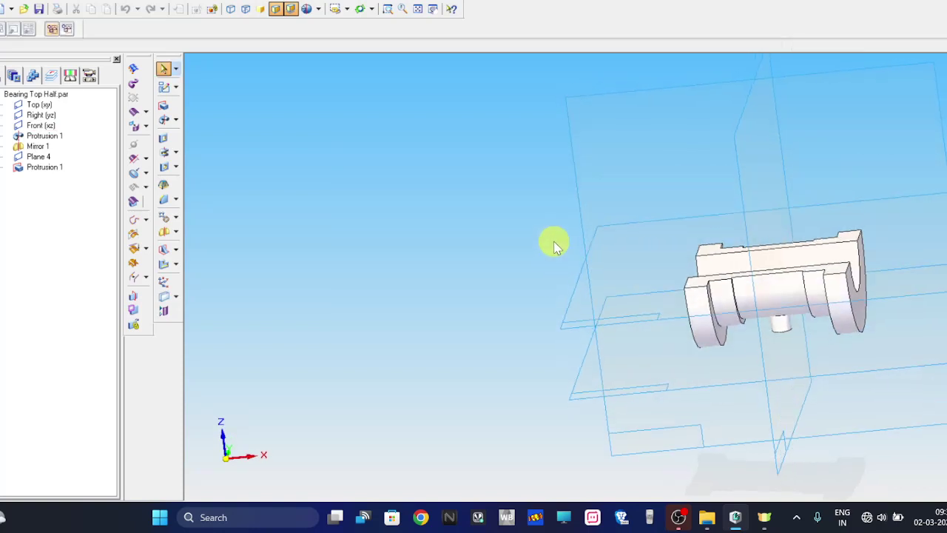
Delete the small extruded protrusion and Plane 4 from the PathFinder tree
{"action": "left_click", "coordinate": [38, 169]}
{"action": "right_click", "coordinate": [39, 168]}
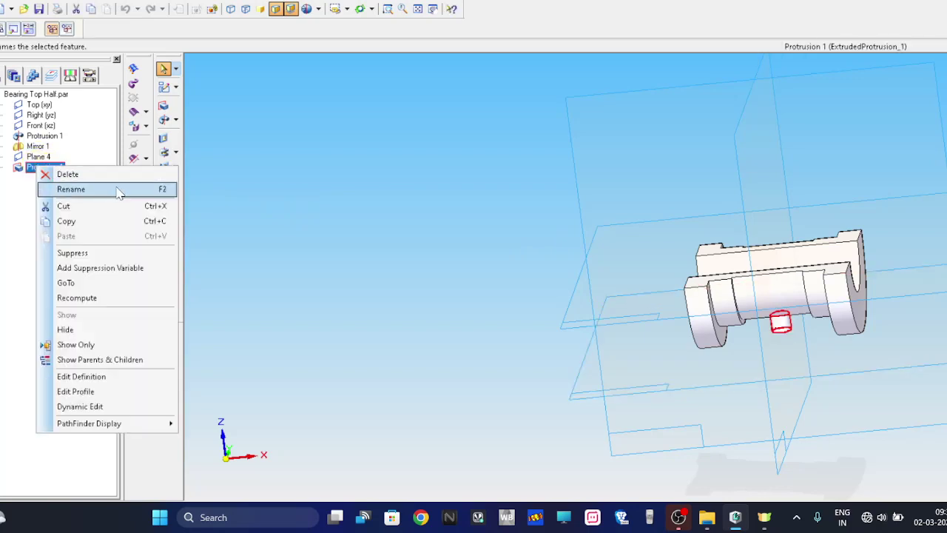
{"action": "left_click", "coordinate": [106, 178]}
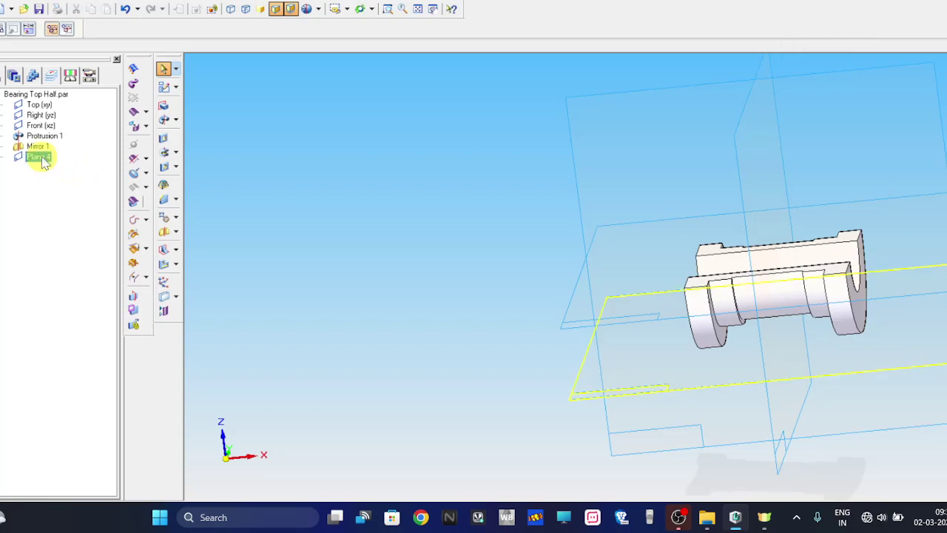
{"action": "right_click", "coordinate": [43, 161]}
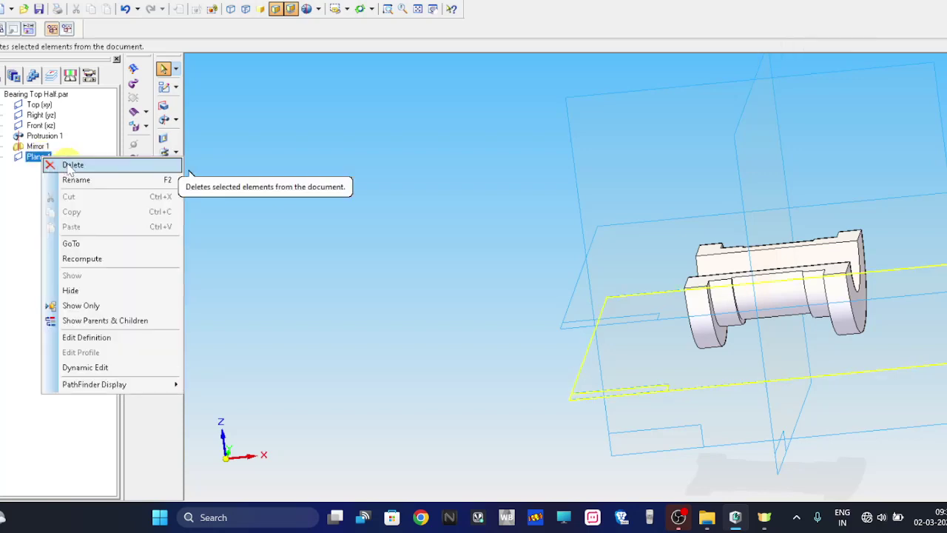
{"action": "left_click", "coordinate": [70, 165]}
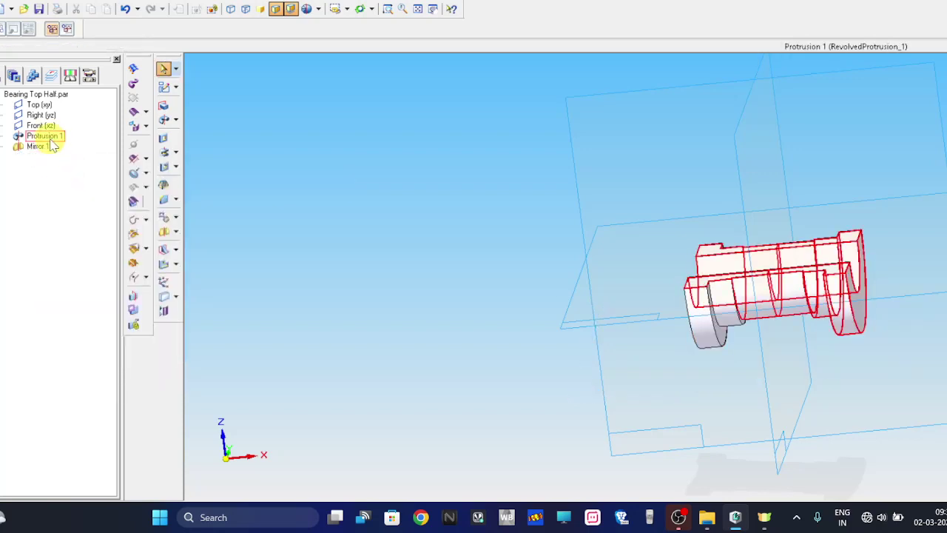
Reopen the revolved Protrusion 1 with Edit Definition
{"action": "left_click", "coordinate": [49, 138]}
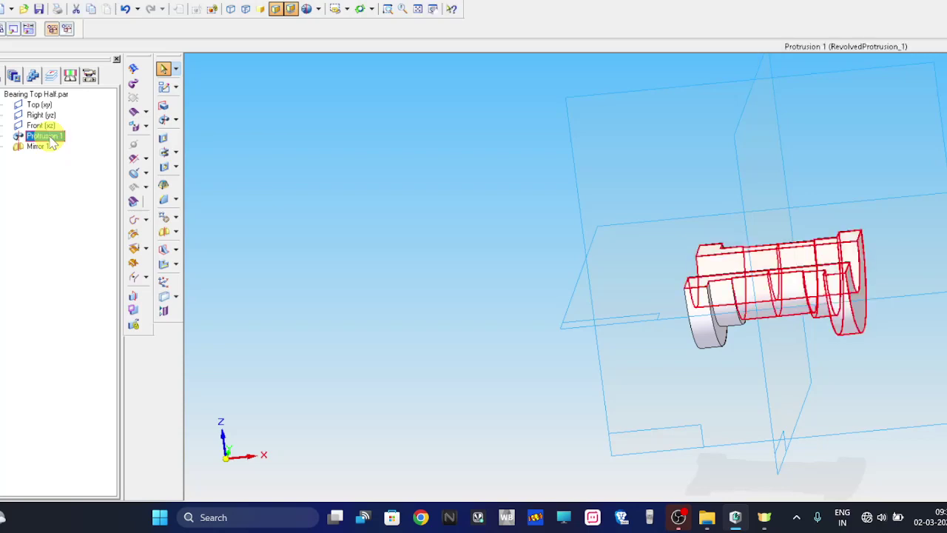
{"action": "right_click", "coordinate": [52, 143]}
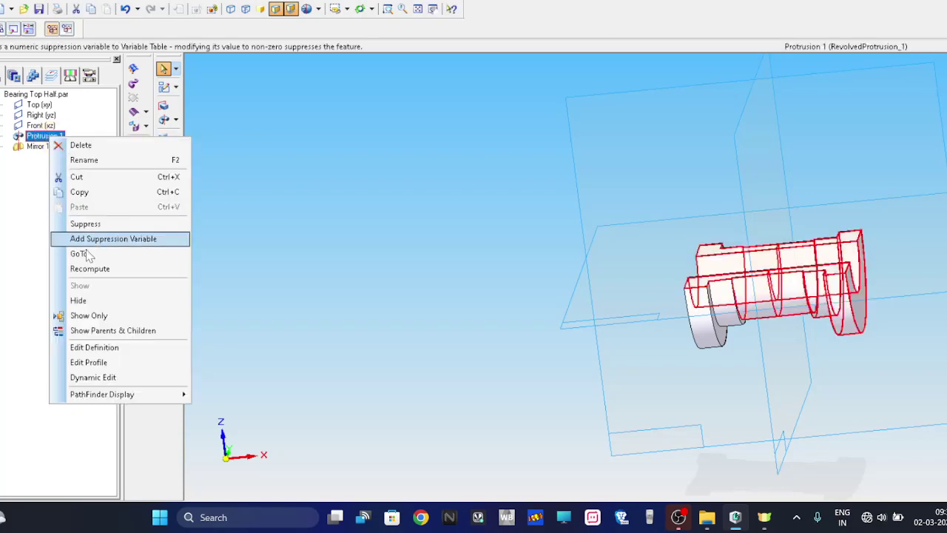
{"action": "left_click", "coordinate": [95, 347]}
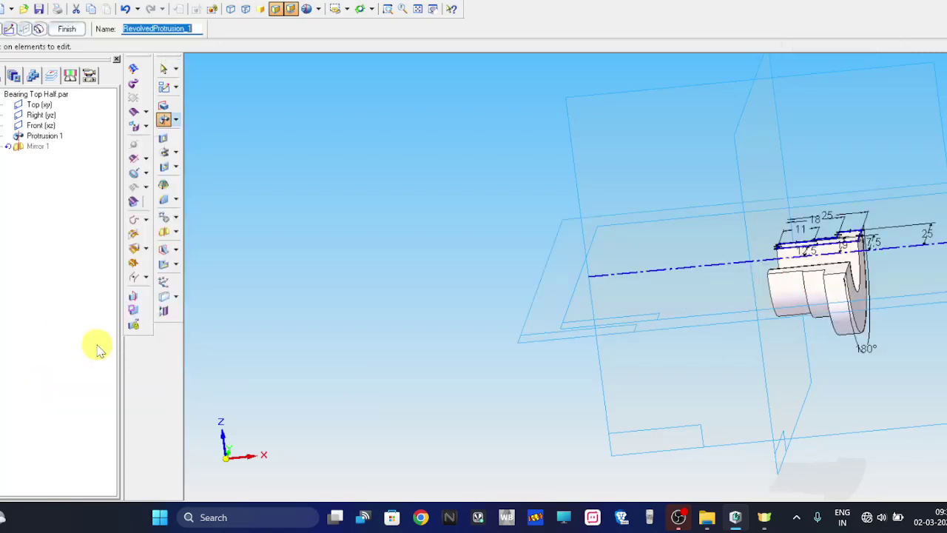
Change Protrusion 1's revolve angle to 180° toward the opposite side and finish it
{"action": "left_click", "coordinate": [41, 31]}
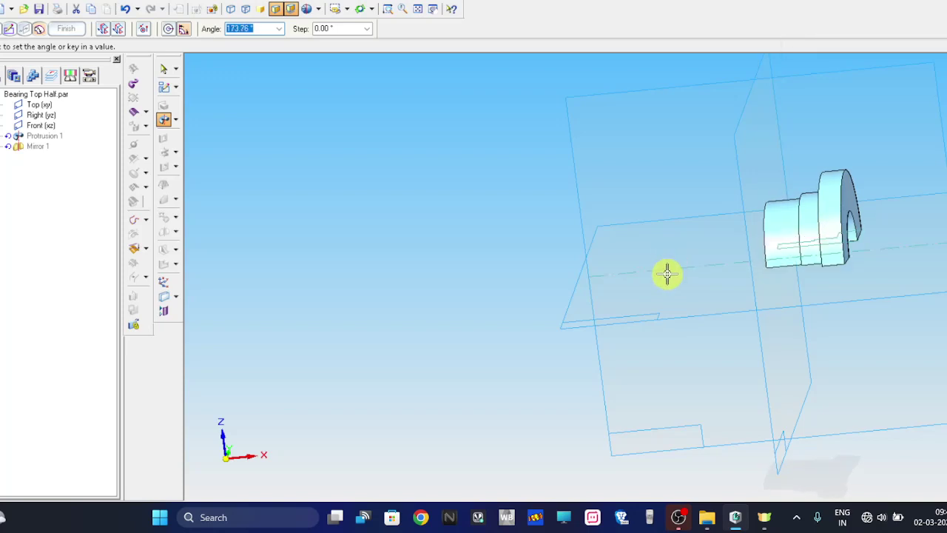
{"action": "type", "text": "180"}
{"action": "key", "text": "Return"}
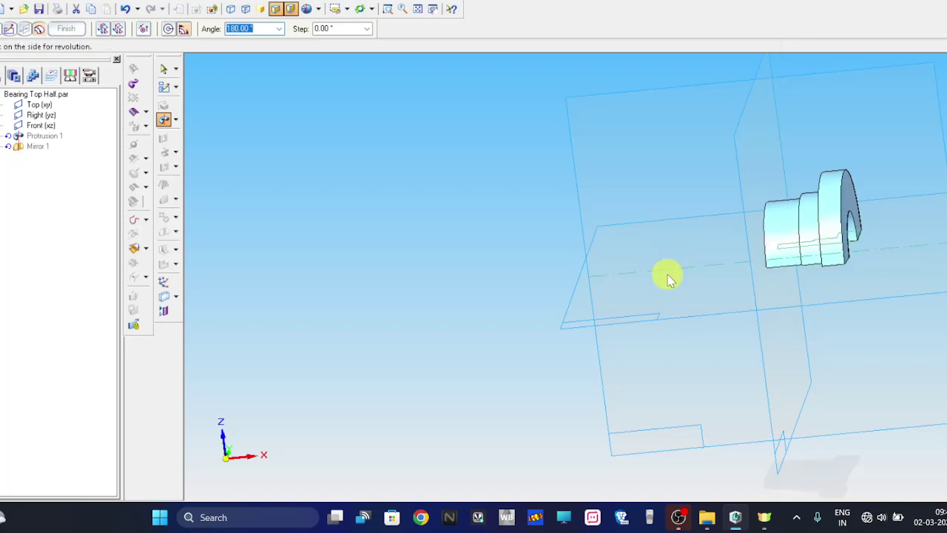
{"action": "left_click", "coordinate": [668, 278]}
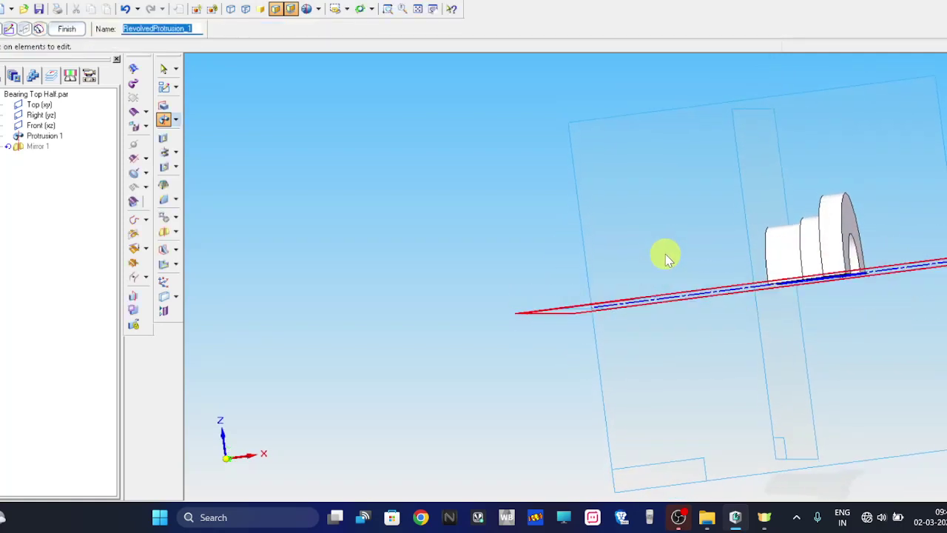
{"action": "left_click", "coordinate": [161, 69]}
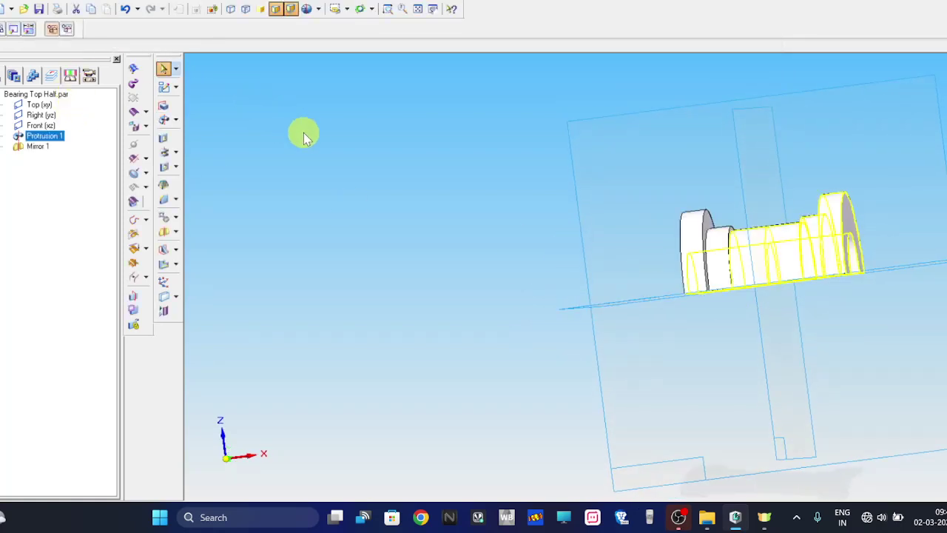
{"action": "mouse_move", "coordinate": [351, 161]}
{"action": "middle_mouse_down"}
{"action": "mouse_move", "coordinate": [343, 165]}
{"action": "mouse_move", "coordinate": [308, 135]}
{"action": "mouse_move", "coordinate": [386, 195]}
{"action": "mouse_move", "coordinate": [363, 173]}
{"action": "middle_mouse_up"}
{"action": "right_click", "coordinate": [363, 173]}
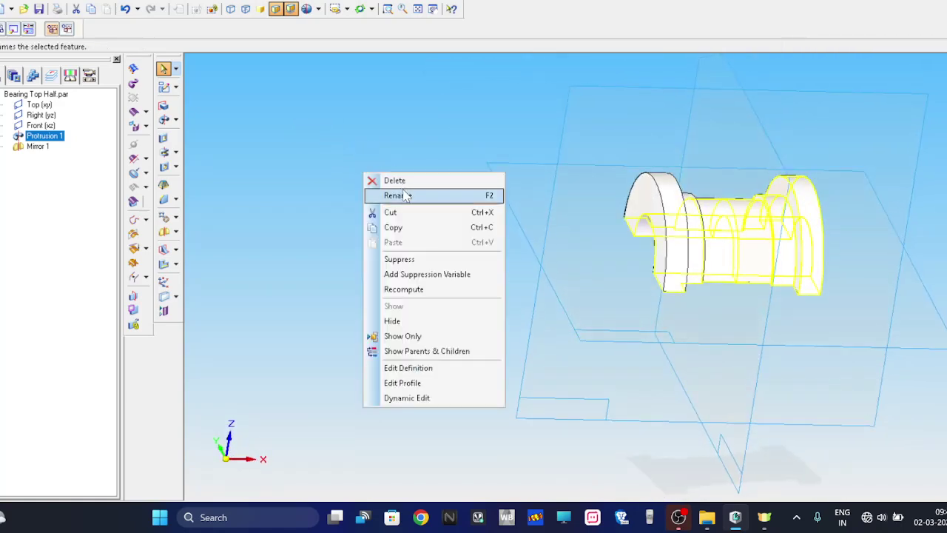
{"action": "left_click", "coordinate": [453, 139]}
{"action": "middle_click_drag", "start_coordinate": [513, 131], "coordinate": [504, 126]}
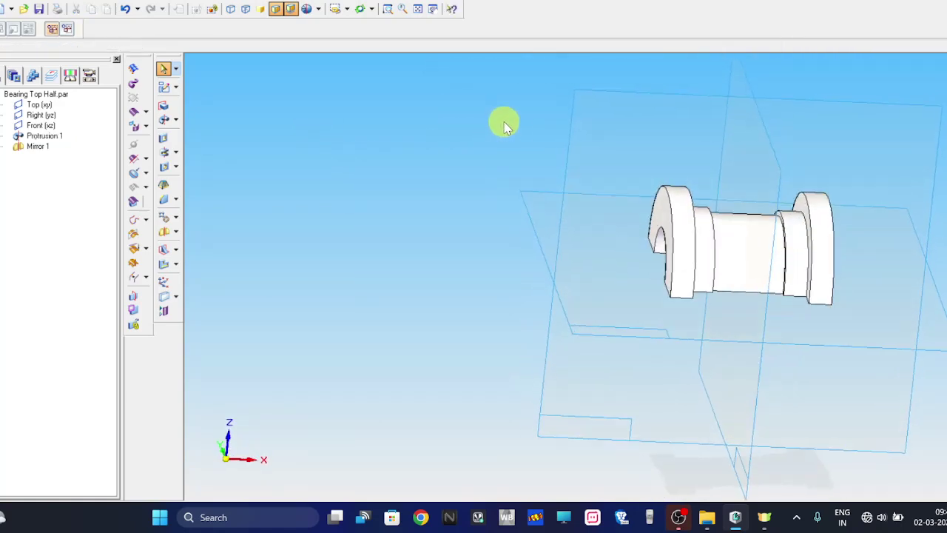
{"action": "key", "text": "alt+Tab"}
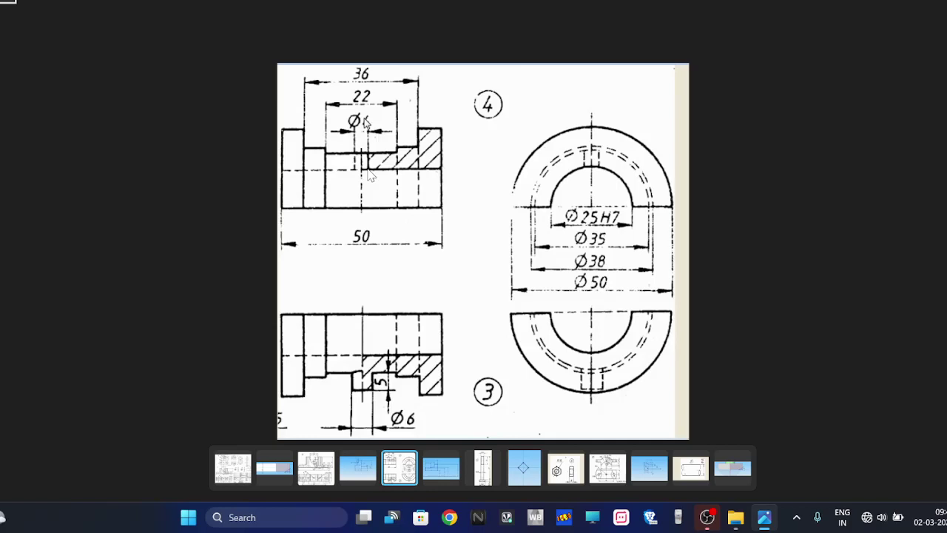
{"action": "key", "text": "alt+Tab"}
{"action": "scroll", "coordinate": [370, 172], "scroll_direction": "up", "scroll_amount": 3}
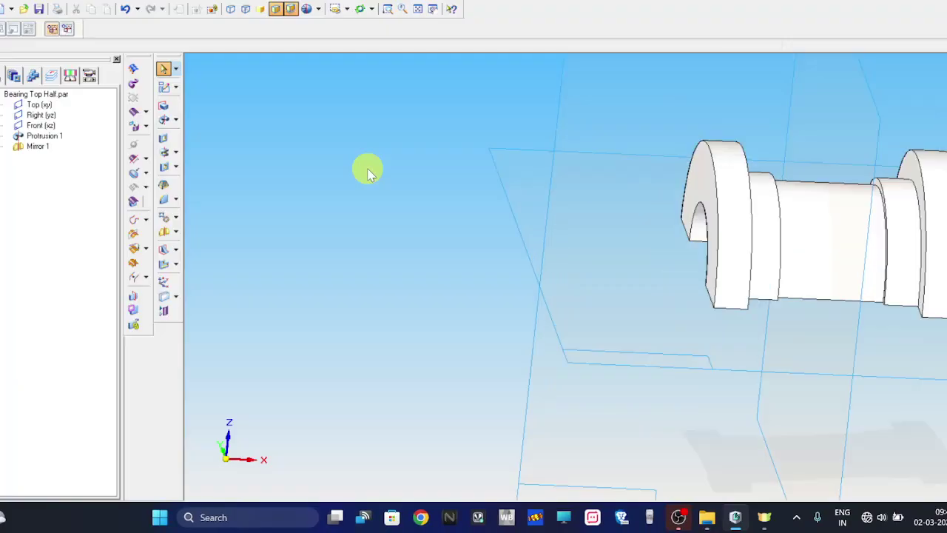
{"action": "key", "text": "ctrl+f"}
{"action": "scroll", "coordinate": [673, 205], "scroll_direction": "up", "scroll_amount": 3}
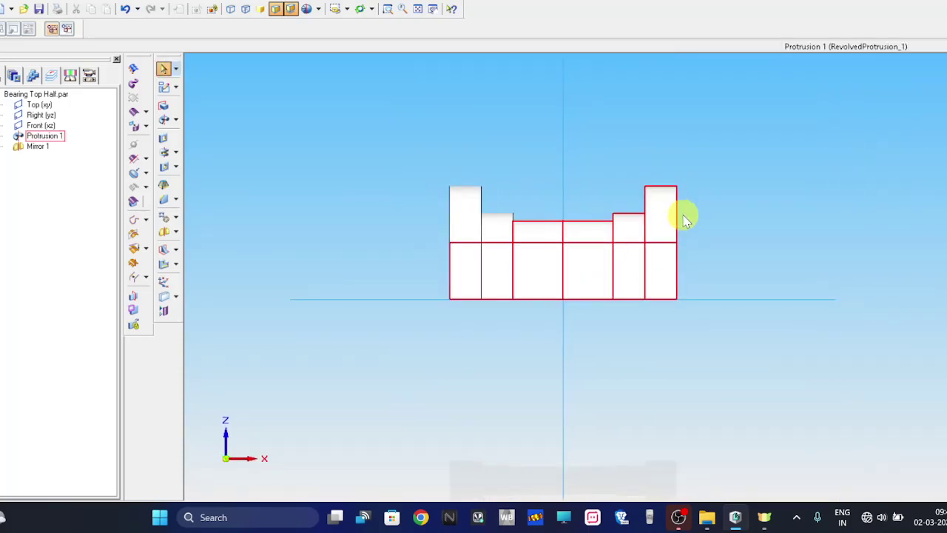
{"action": "scroll", "coordinate": [693, 237], "scroll_direction": "up", "scroll_amount": 1}
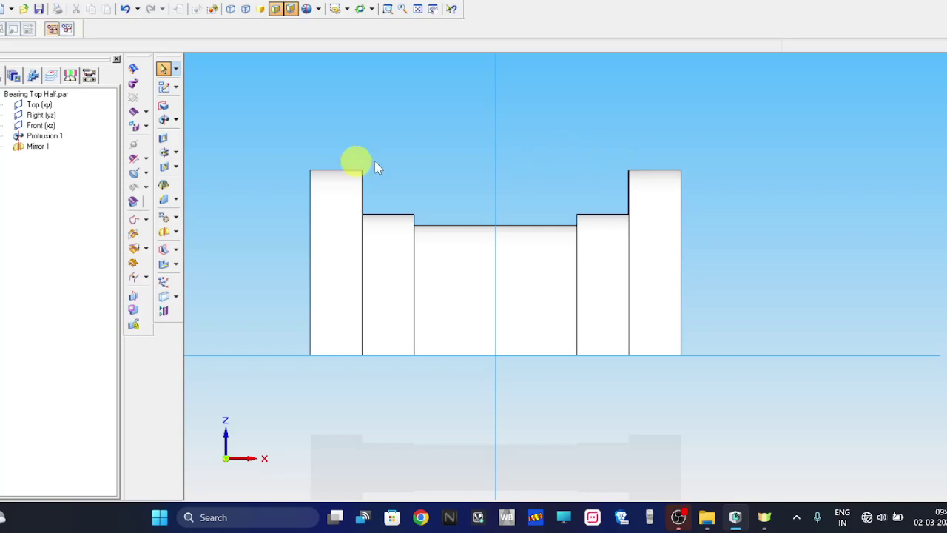
Create a reference plane parallel to the Top plane, offset 18.5 mm
{"action": "left_click", "coordinate": [169, 299]}
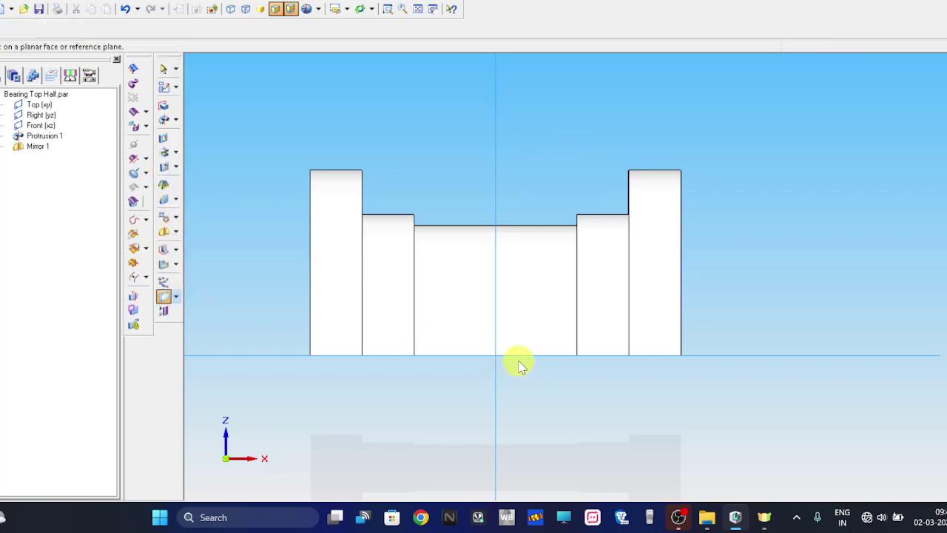
{"action": "left_click", "coordinate": [518, 357]}
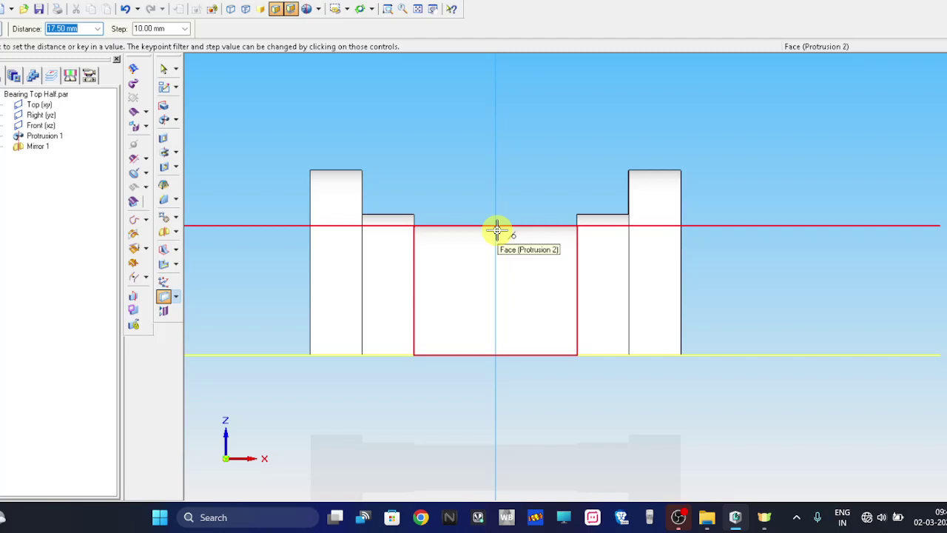
{"action": "middle_click_drag", "start_coordinate": [497, 230], "coordinate": [498, 233]}
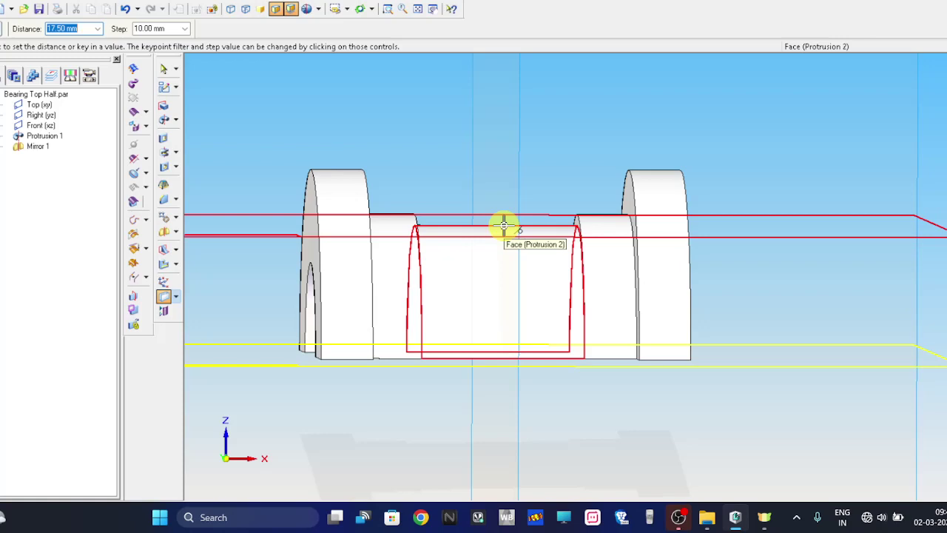
{"action": "key", "text": "ctrl+f"}
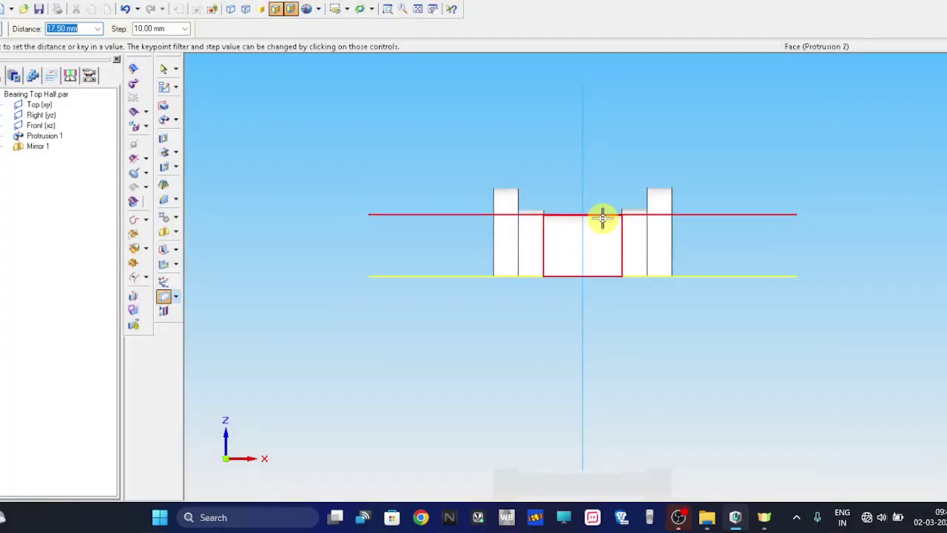
{"action": "scroll", "coordinate": [603, 216], "scroll_direction": "up", "scroll_amount": 3}
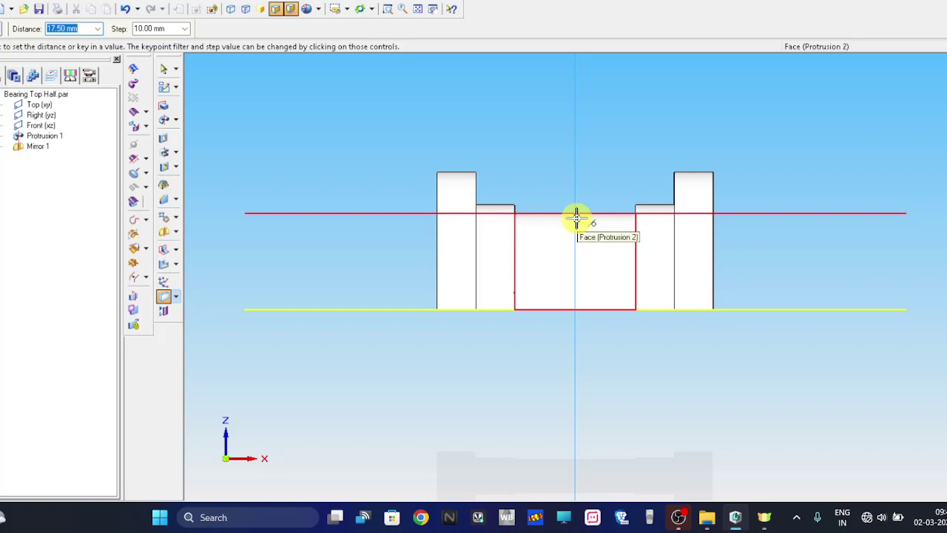
{"action": "type", "text": "18.5"}
{"action": "key", "text": "Return"}
{"action": "left_click", "coordinate": [592, 213]}
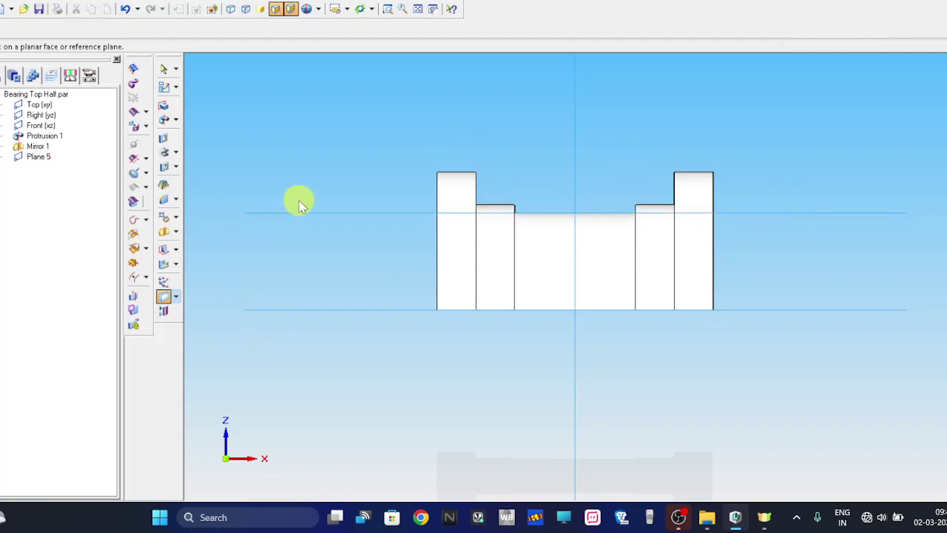
Add a plane coincident with Plane 5, then delete the stray Planes 6 and 5
{"action": "left_click", "coordinate": [41, 157]}
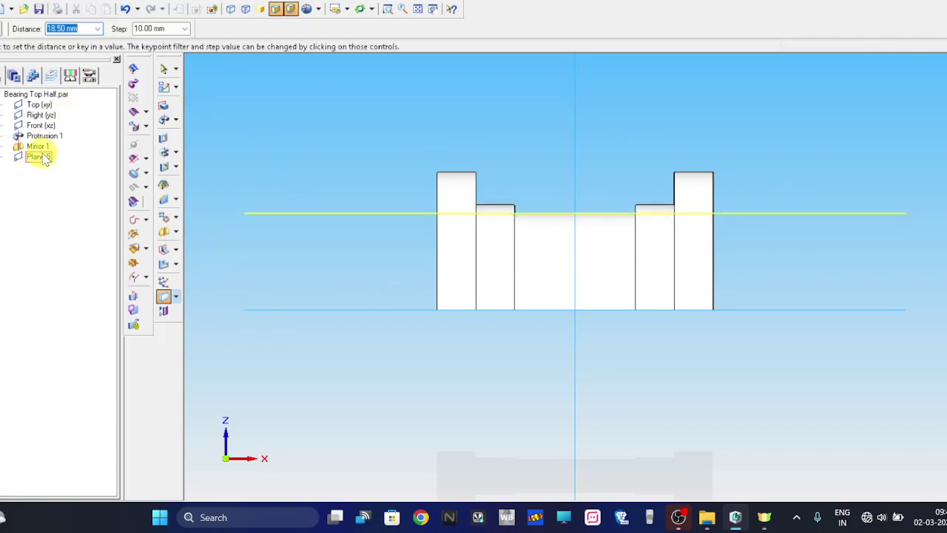
{"action": "left_click", "coordinate": [305, 214]}
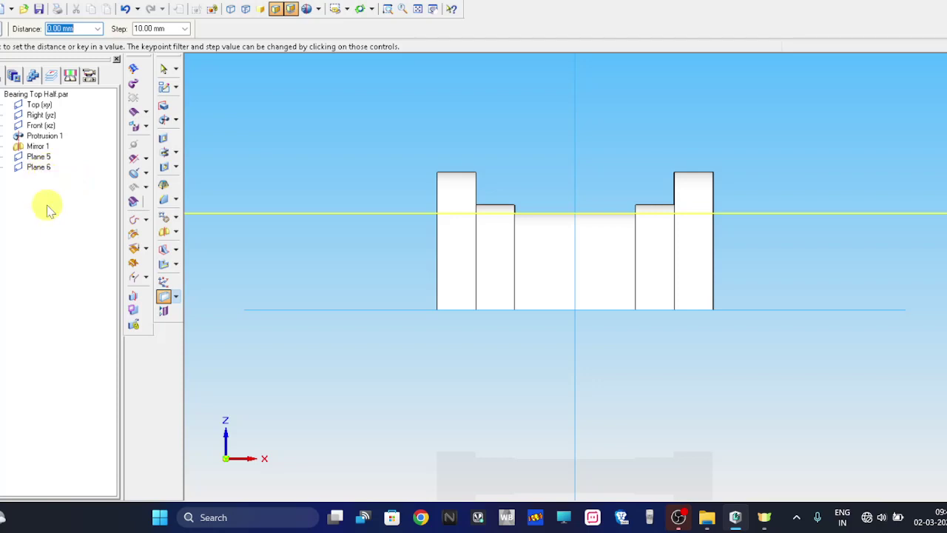
{"action": "right_click", "coordinate": [38, 168]}
{"action": "left_click", "coordinate": [67, 175]}
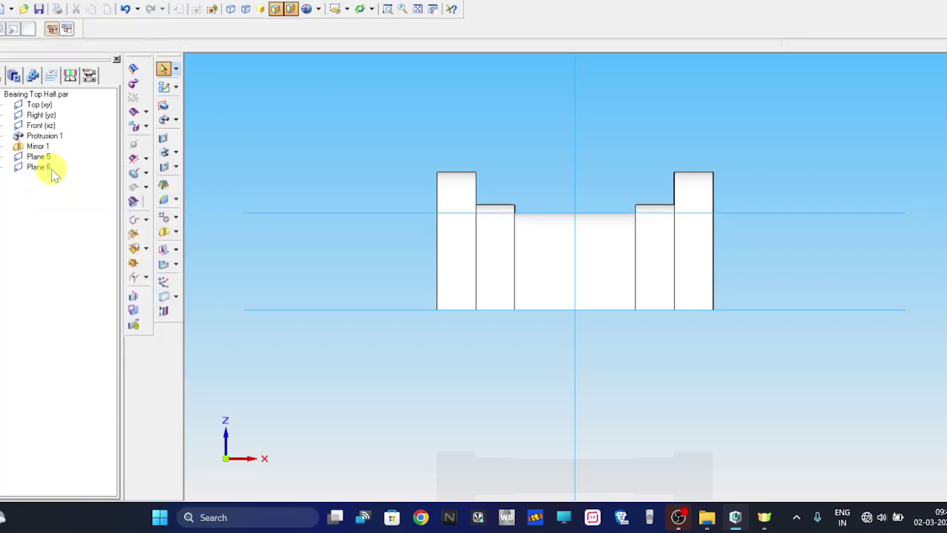
{"action": "left_click", "coordinate": [41, 156]}
{"action": "right_click", "coordinate": [46, 157]}
{"action": "left_click", "coordinate": [66, 169]}
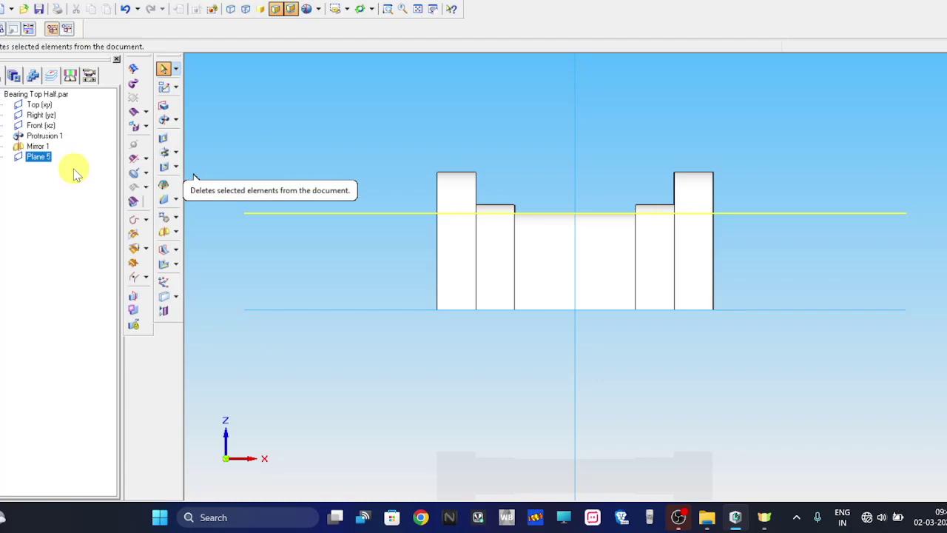
Create Plane 7 18.5 mm above the Top plane and start a hole sketch on it
{"action": "left_click", "coordinate": [164, 296]}
{"action": "left_click", "coordinate": [448, 309]}
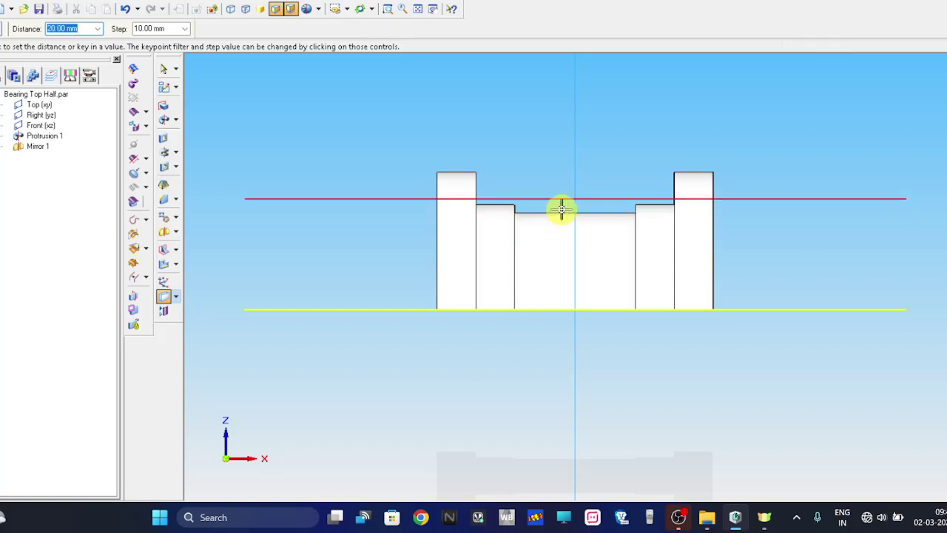
{"action": "type", "text": "18.5"}
{"action": "key", "text": "Return"}
{"action": "left_click", "coordinate": [563, 214]}
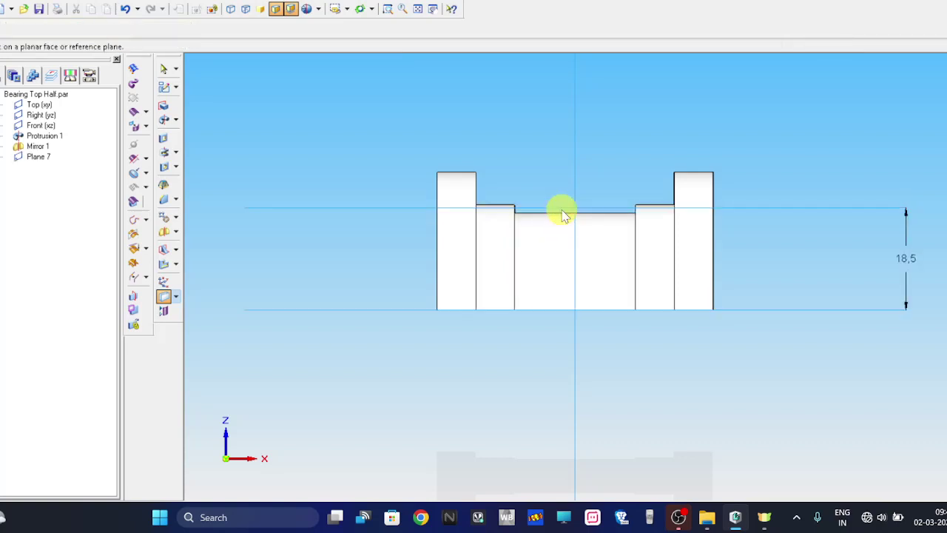
{"action": "left_click", "coordinate": [164, 168]}
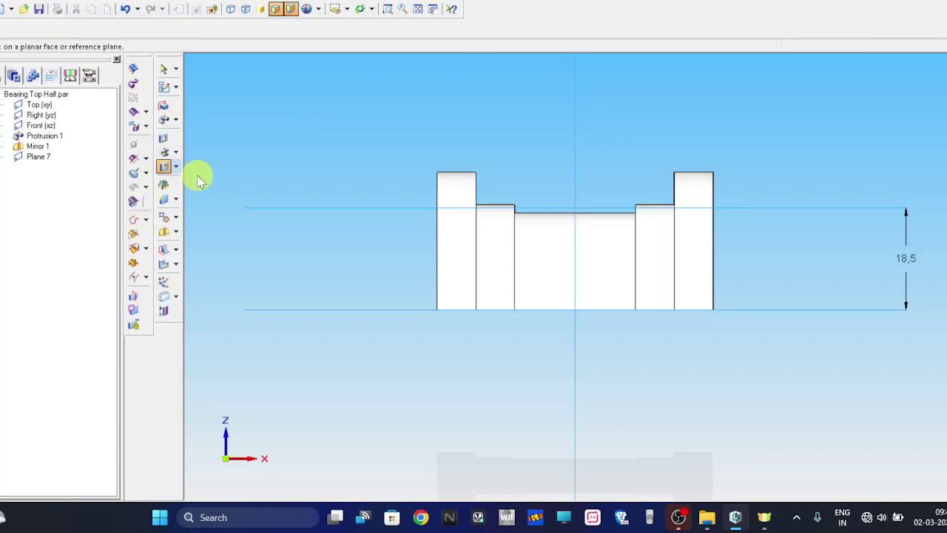
{"action": "left_click", "coordinate": [285, 212]}
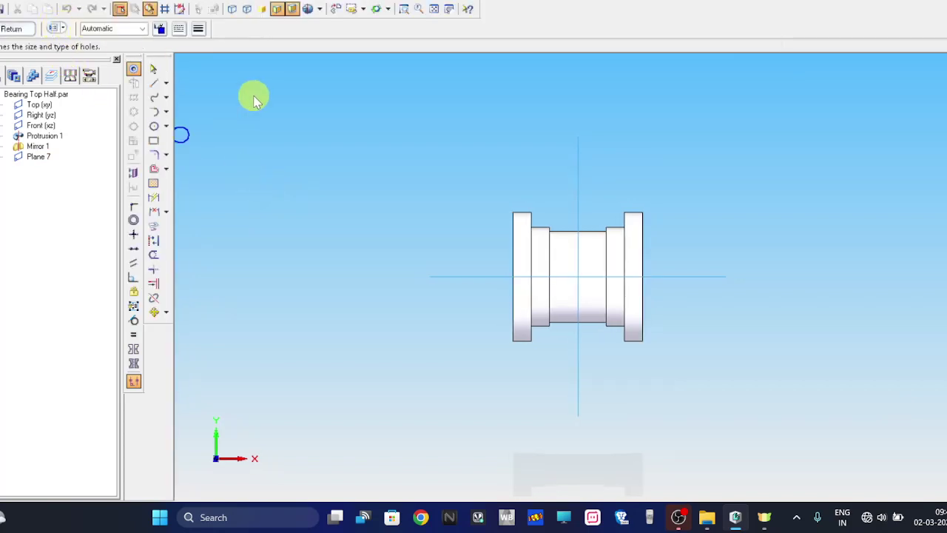
Set a simple 6 mm hole on Plane 7, then cancel it after the No Material Removal warning
{"action": "left_click", "coordinate": [54, 28]}
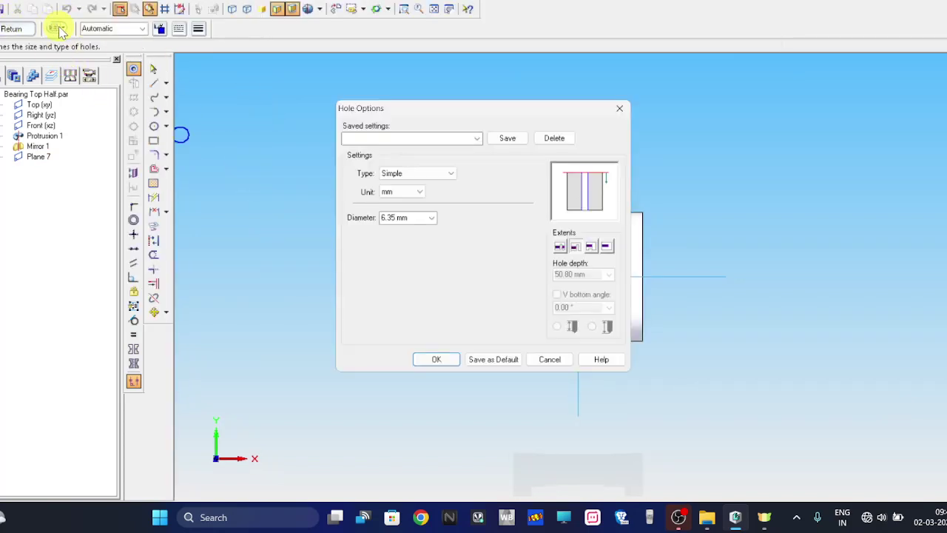
{"action": "double_click", "coordinate": [398, 216]}
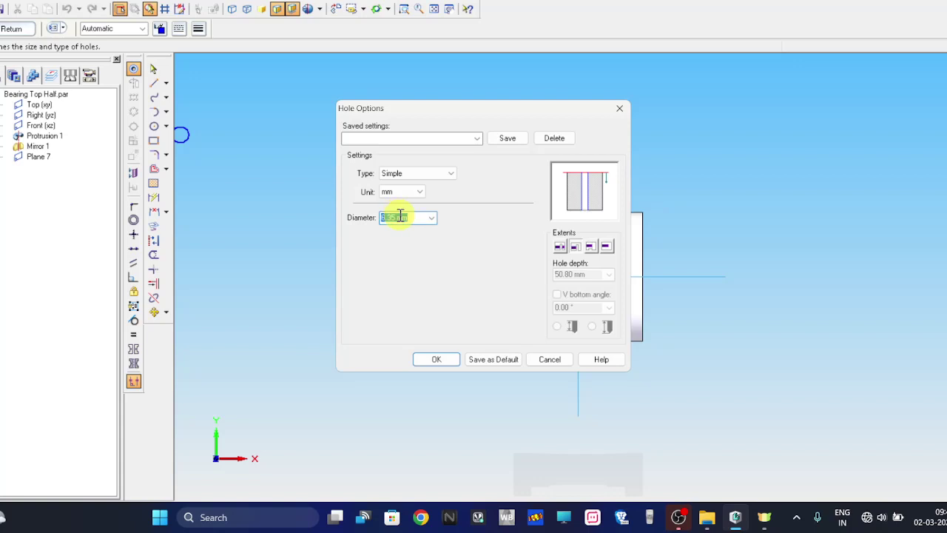
{"action": "type", "text": "6"}
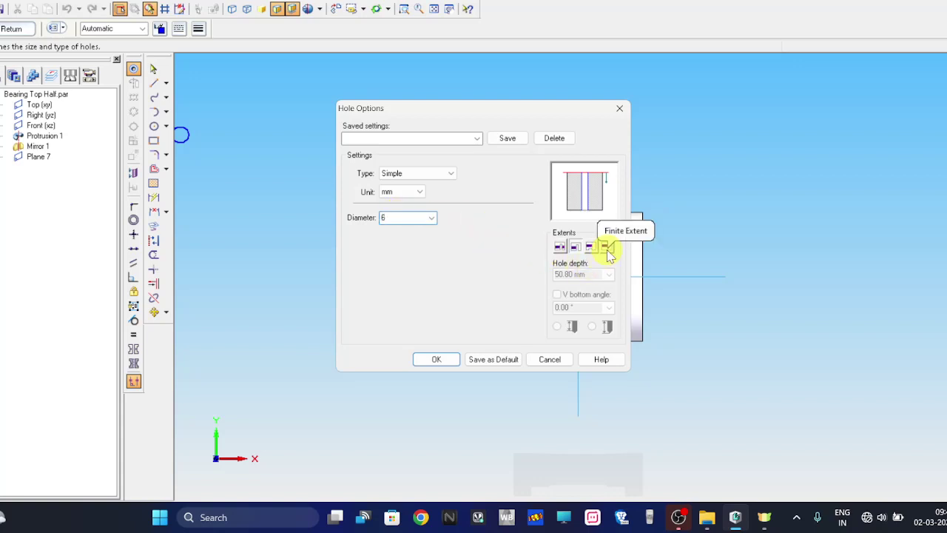
{"action": "left_click", "coordinate": [428, 363]}
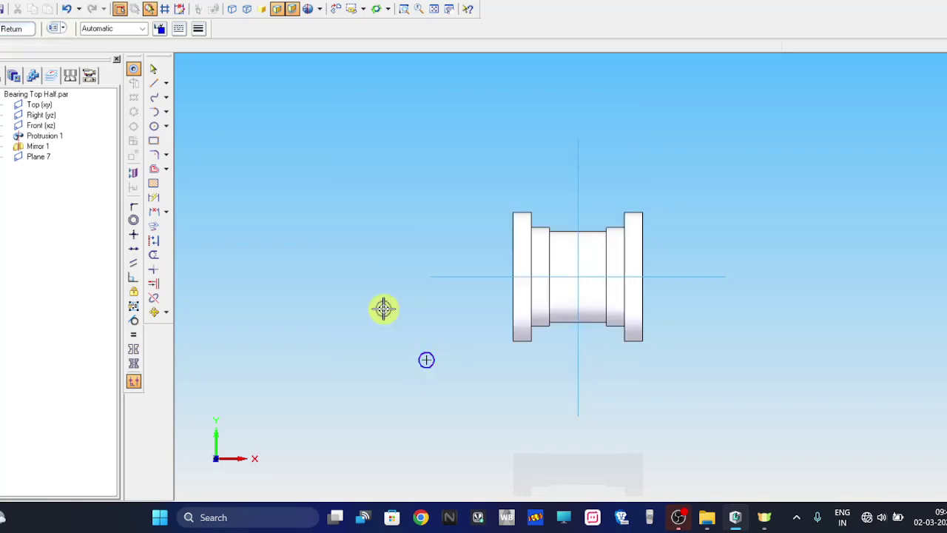
{"action": "middle_click_drag", "start_coordinate": [383, 309], "coordinate": [440, 333]}
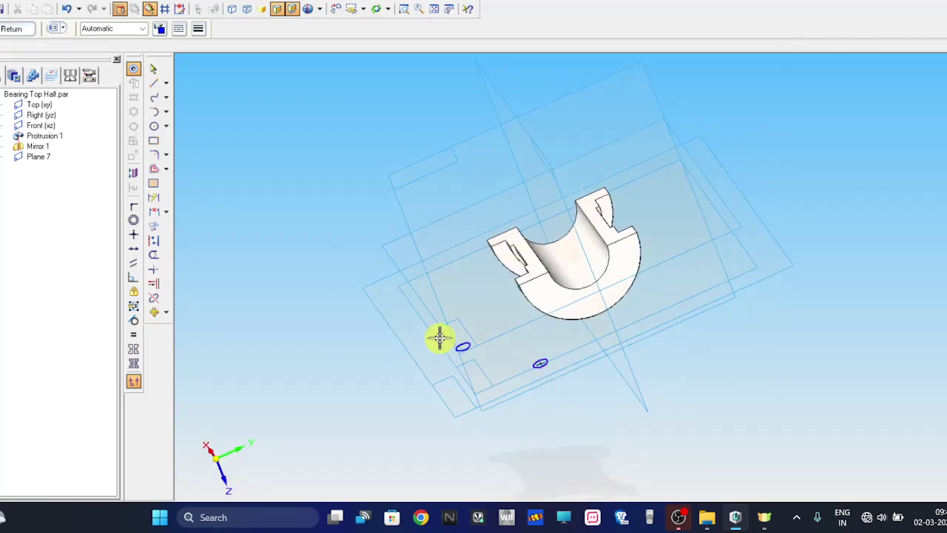
{"action": "left_click", "coordinate": [17, 29]}
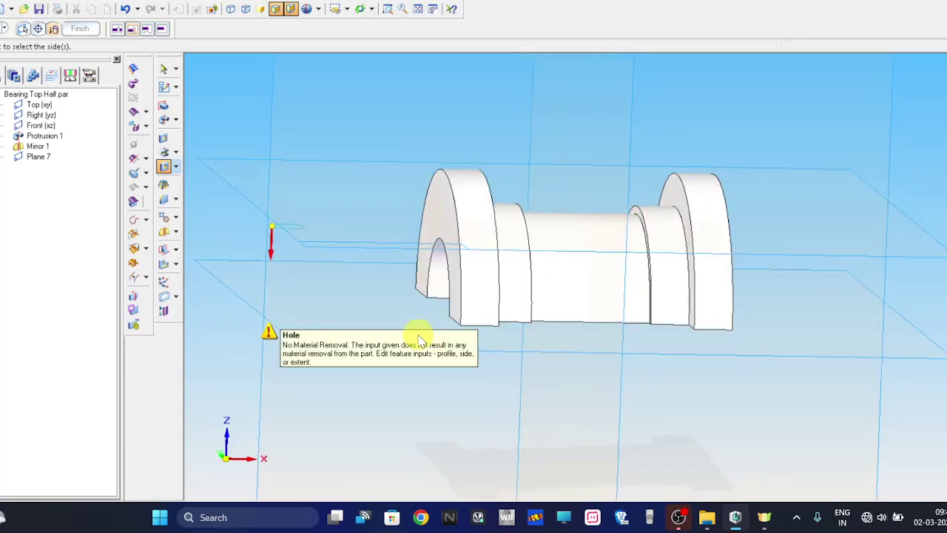
{"action": "key", "text": "Escape"}
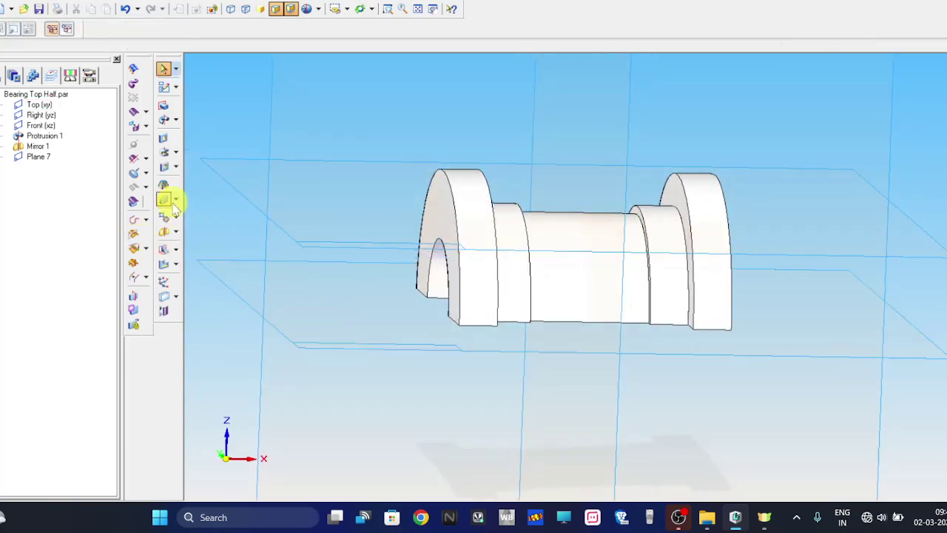
Start the hole sketch on Plane 7 after trying the Front plane and a part face
{"action": "left_click", "coordinate": [165, 168]}
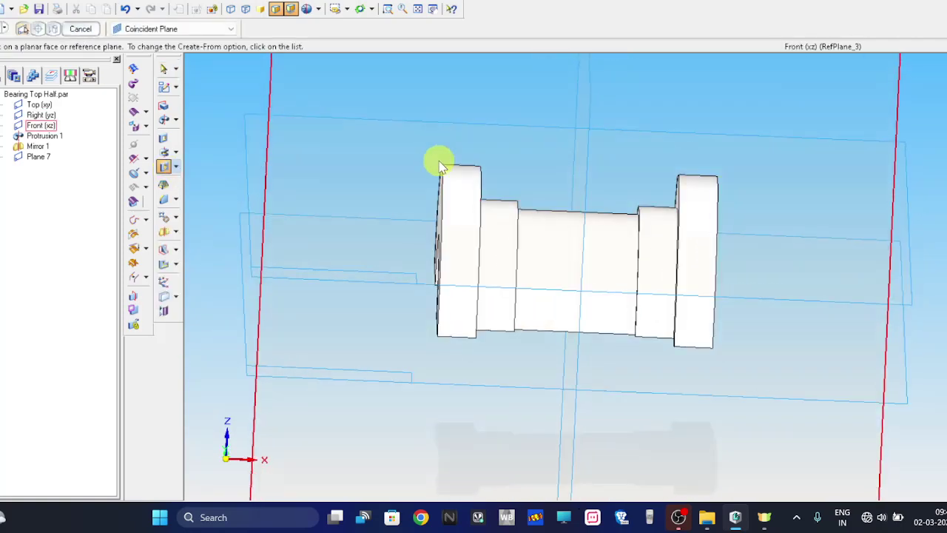
{"action": "left_click", "coordinate": [316, 190]}
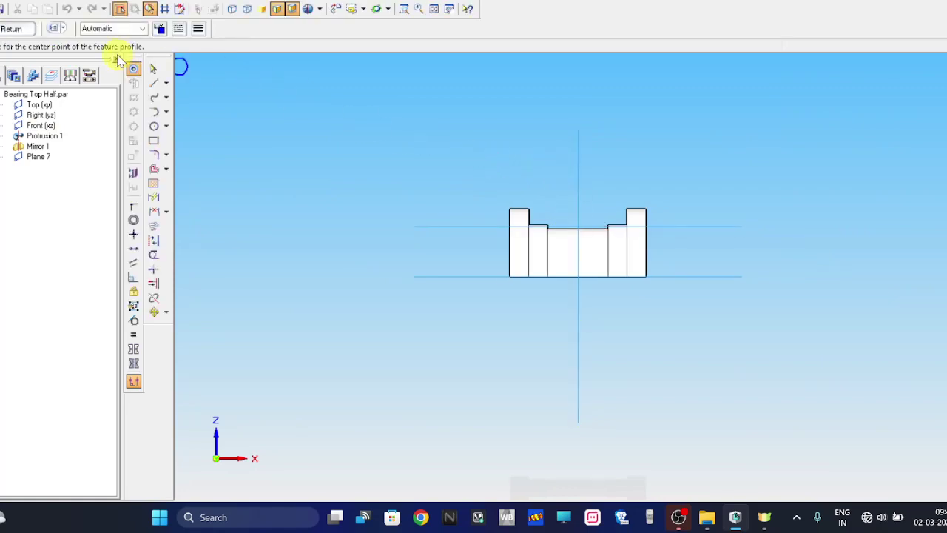
{"action": "left_click", "coordinate": [9, 29]}
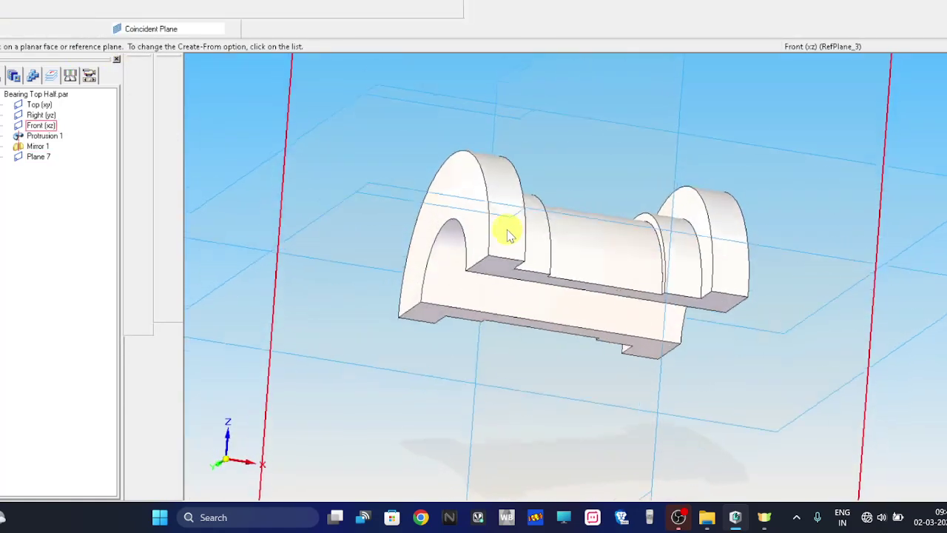
{"action": "left_click", "coordinate": [497, 192]}
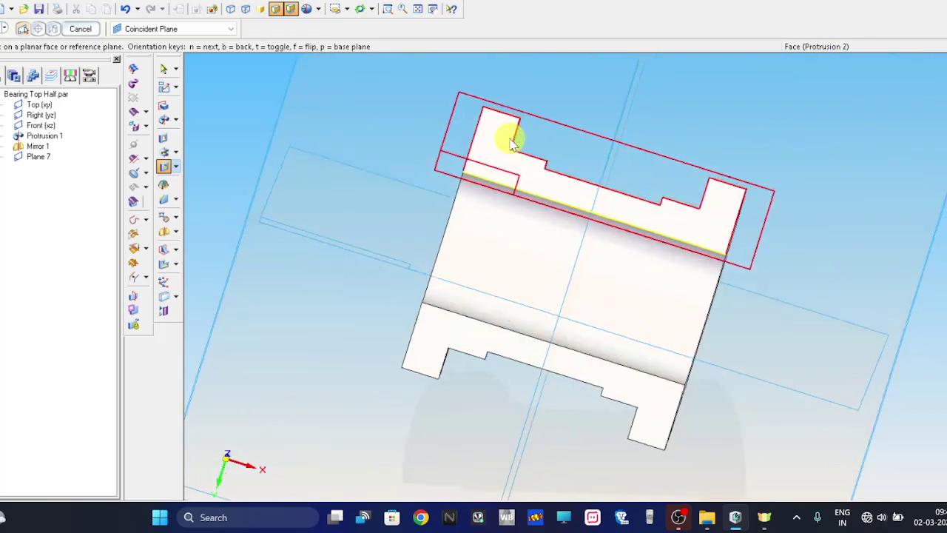
{"action": "left_click", "coordinate": [486, 229]}
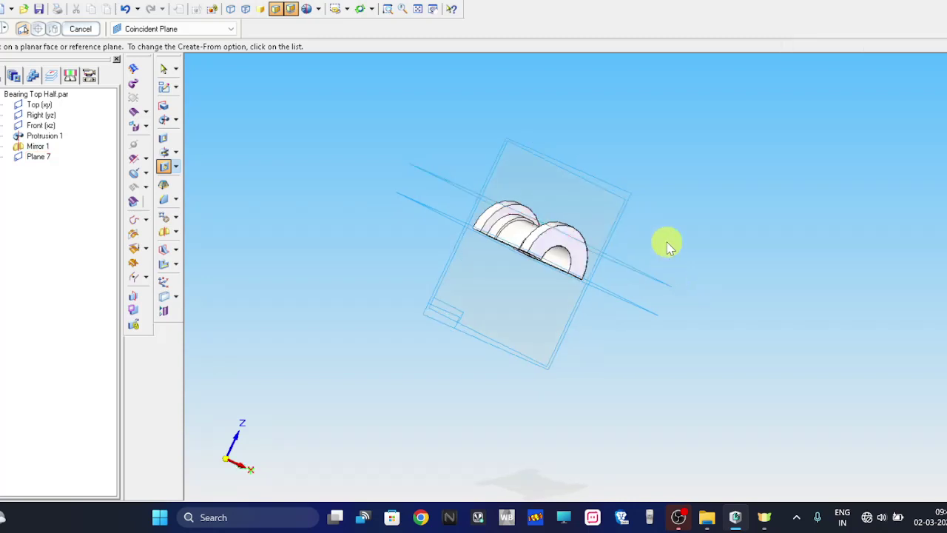
{"action": "left_click", "coordinate": [649, 270]}
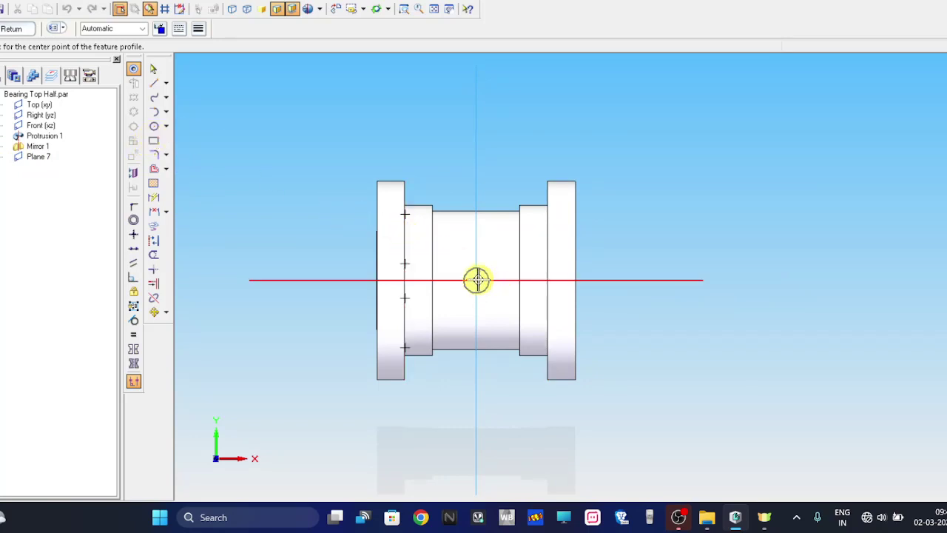
Draw a trial Ø6 circle at the part centre, dimension it, then delete it
{"action": "left_click", "coordinate": [477, 280]}
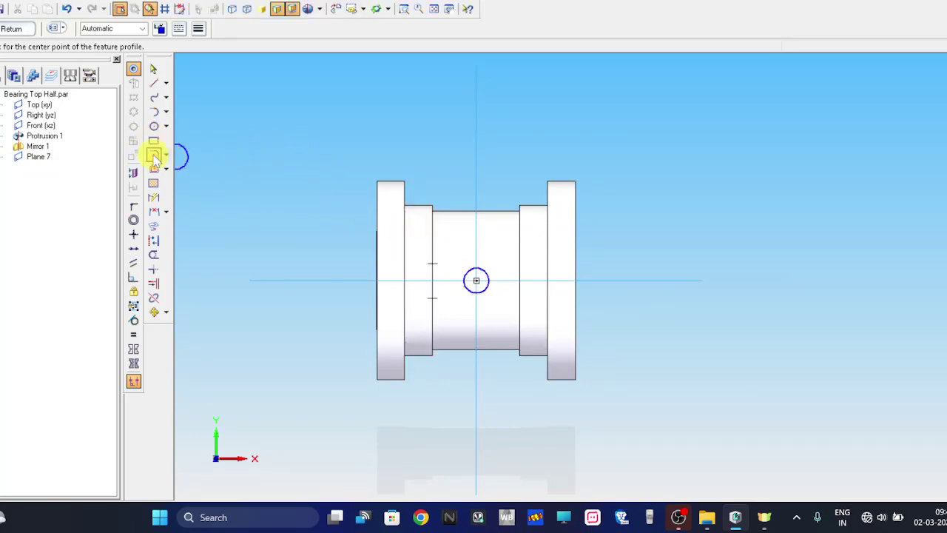
{"action": "left_click", "coordinate": [153, 198]}
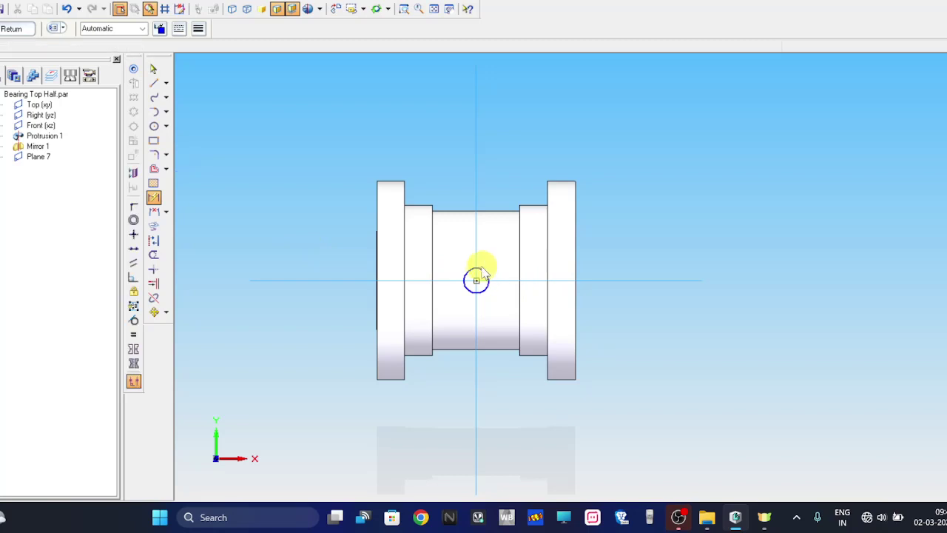
{"action": "left_click", "coordinate": [479, 271]}
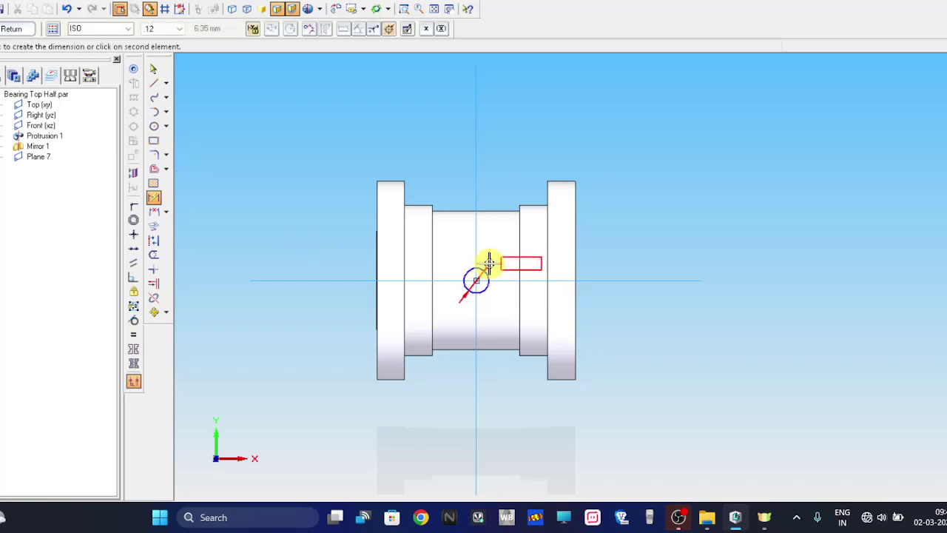
{"action": "left_click", "coordinate": [489, 263]}
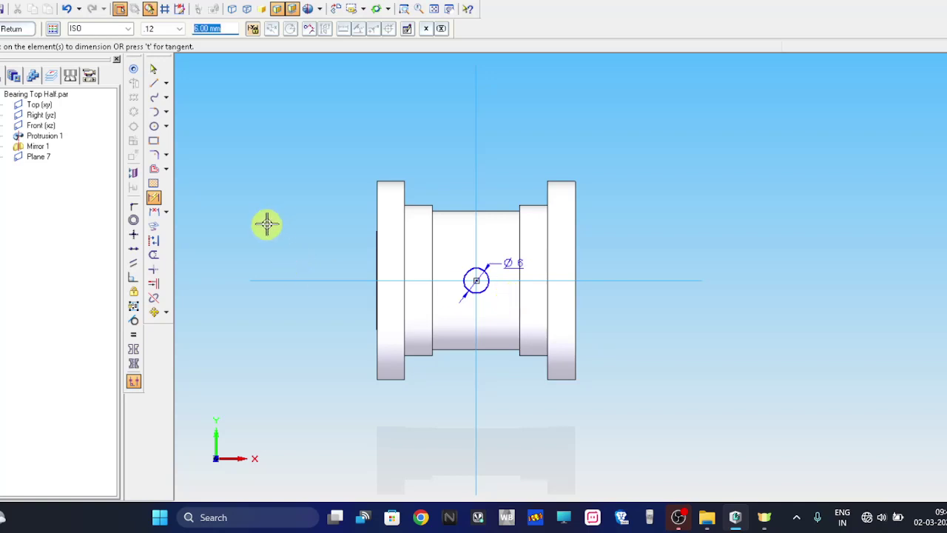
{"action": "left_click", "coordinate": [152, 72]}
{"action": "left_click", "coordinate": [476, 278]}
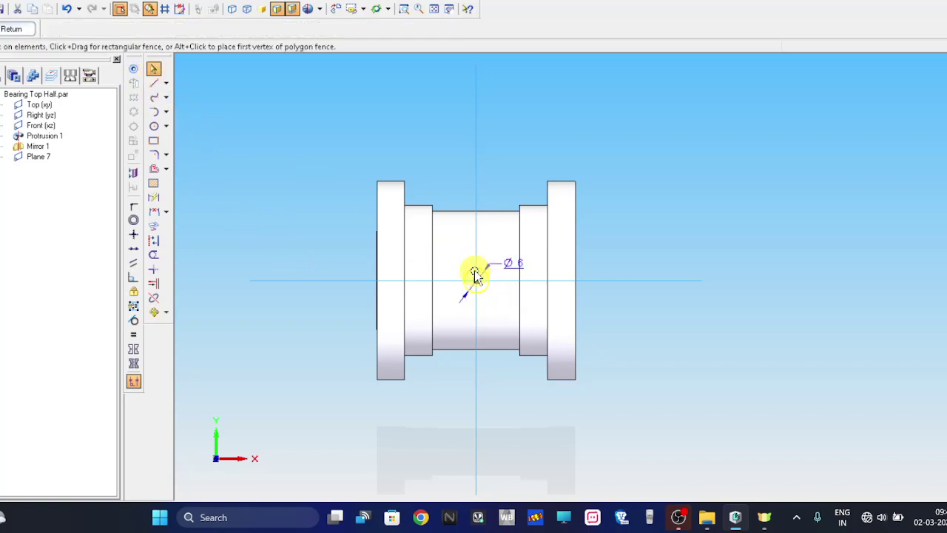
{"action": "key", "text": "Delete"}
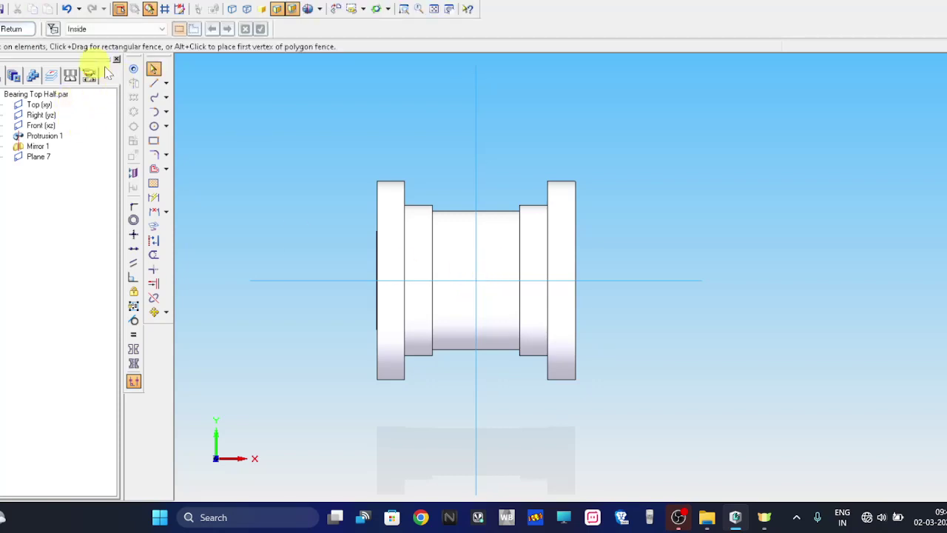
Place a 6 mm simple hole at the centre of the bearing half's top, cutting into the part
{"action": "left_click", "coordinate": [133, 69]}
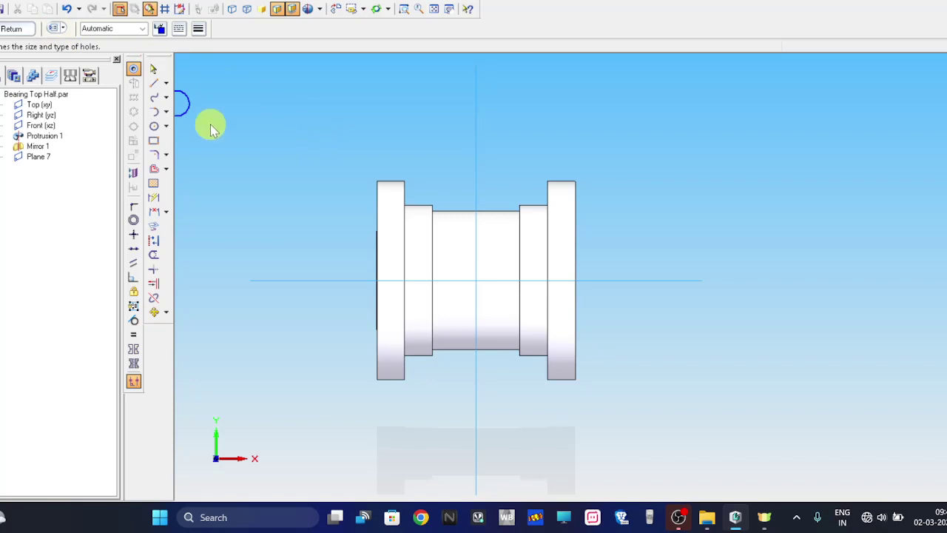
{"action": "left_click", "coordinate": [51, 28]}
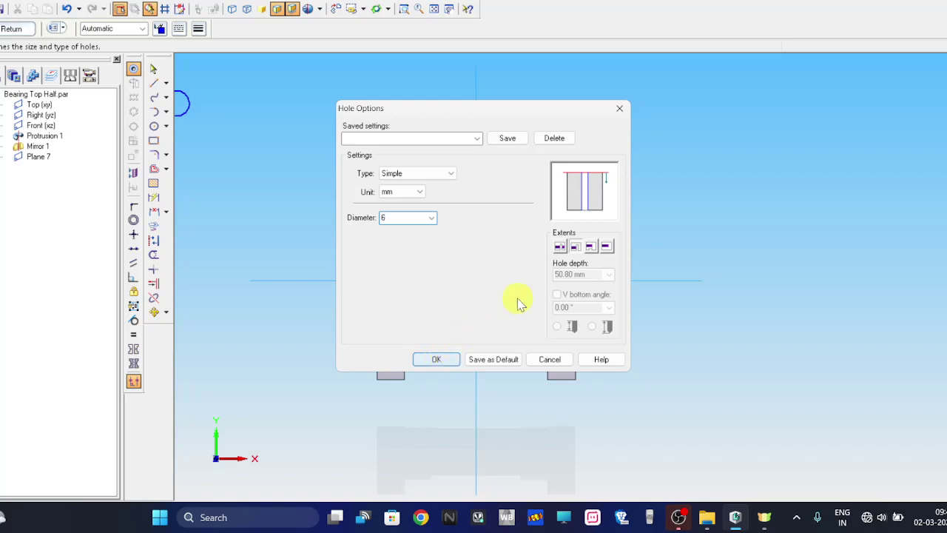
{"action": "key", "text": "Return"}
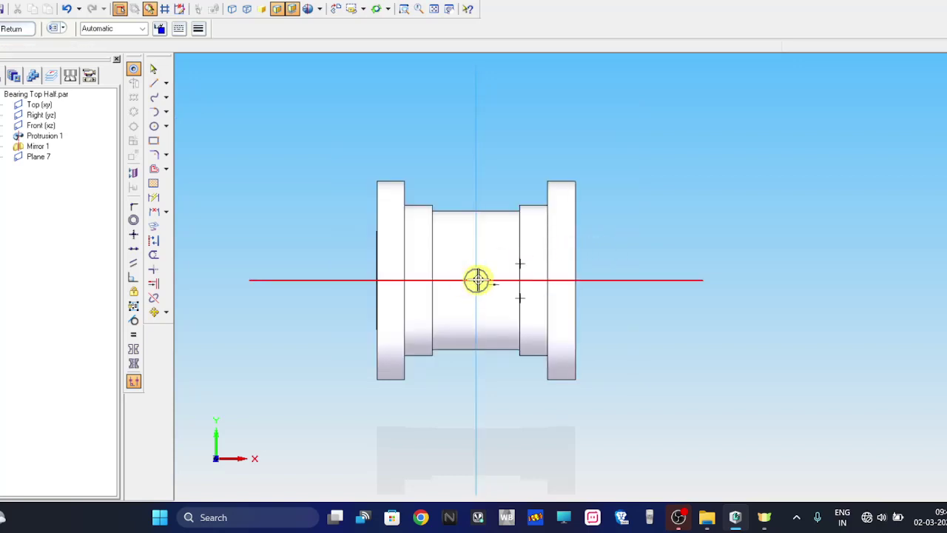
{"action": "left_click", "coordinate": [477, 281]}
{"action": "left_click", "coordinate": [12, 28]}
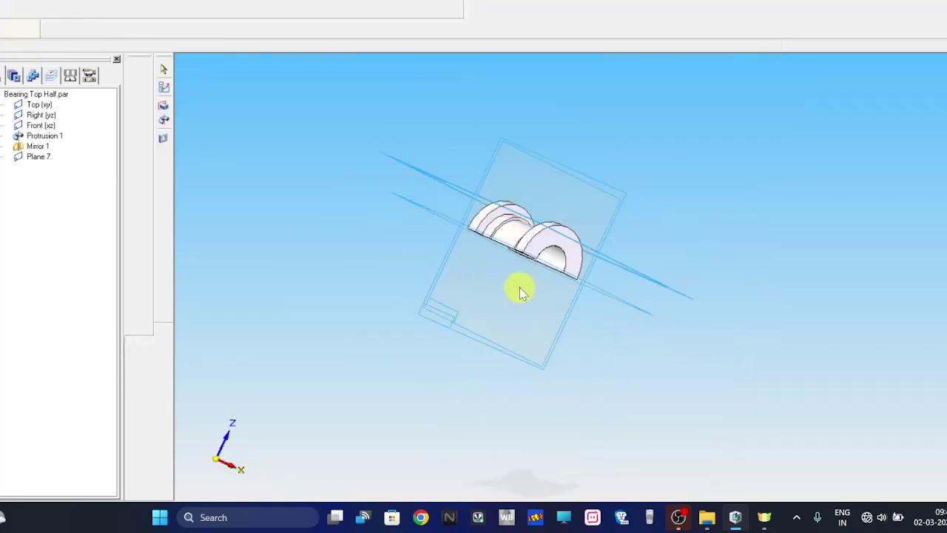
{"action": "left_click", "coordinate": [480, 329]}
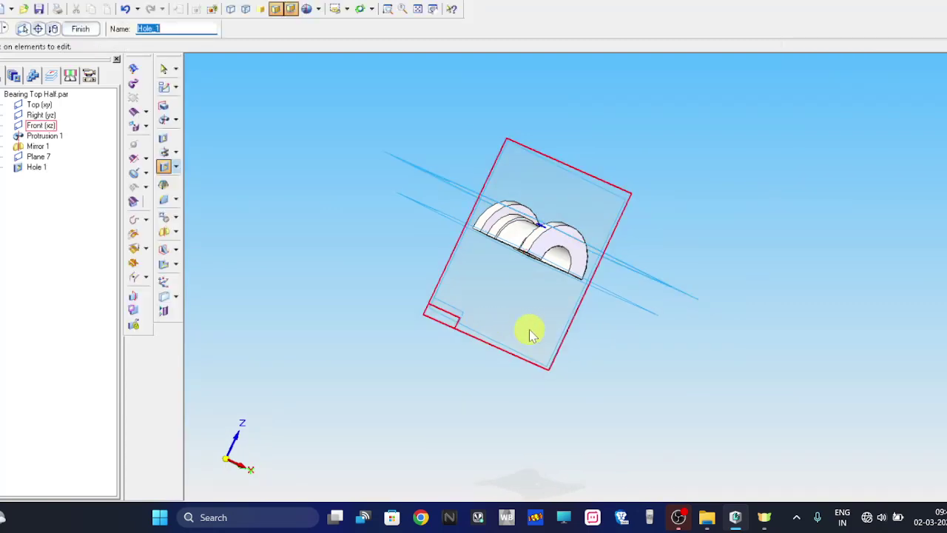
{"action": "middle_click_drag", "start_coordinate": [625, 249], "coordinate": [577, 461]}
{"action": "middle_click_drag", "start_coordinate": [669, 336], "coordinate": [634, 269]}
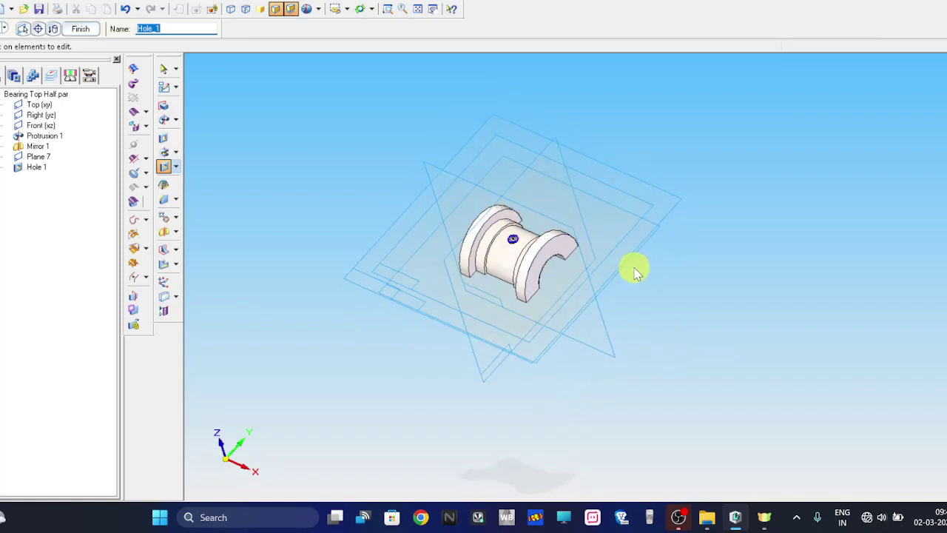
{"action": "scroll", "coordinate": [743, 341], "scroll_direction": "up", "scroll_amount": 5}
{"action": "middle_click_drag", "start_coordinate": [766, 361], "coordinate": [681, 349]}
{"action": "scroll", "coordinate": [662, 307], "scroll_direction": "down", "scroll_amount": 5}
{"action": "middle_click_drag", "start_coordinate": [645, 262], "coordinate": [544, 191]}
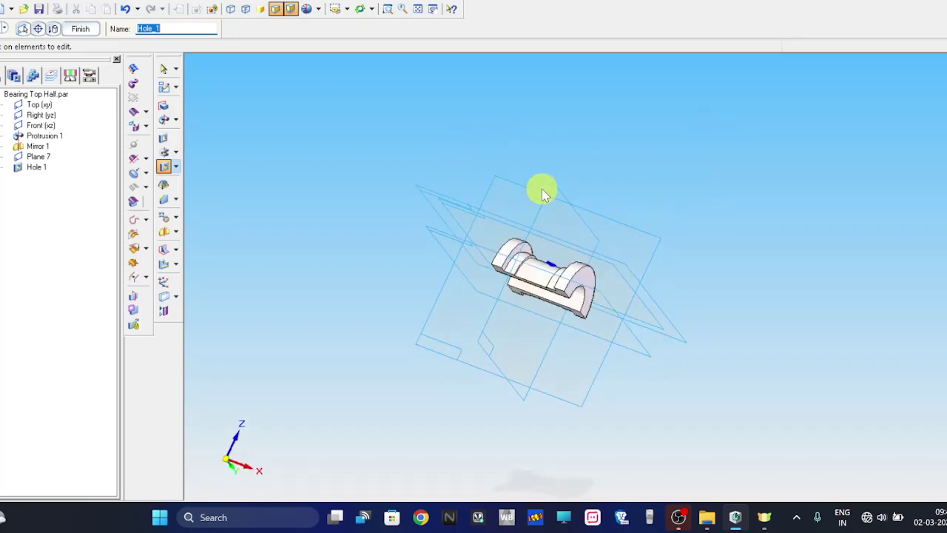
Finish Hole 1 and resave the part as Bearing Top Half.par
{"action": "left_click", "coordinate": [81, 29]}
{"action": "left_click", "coordinate": [7, 6]}
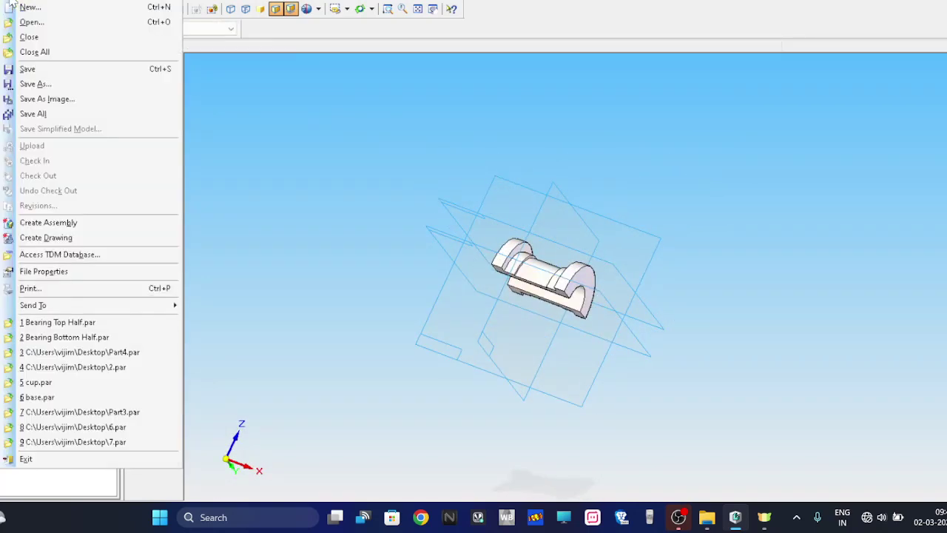
{"action": "left_click", "coordinate": [22, 85]}
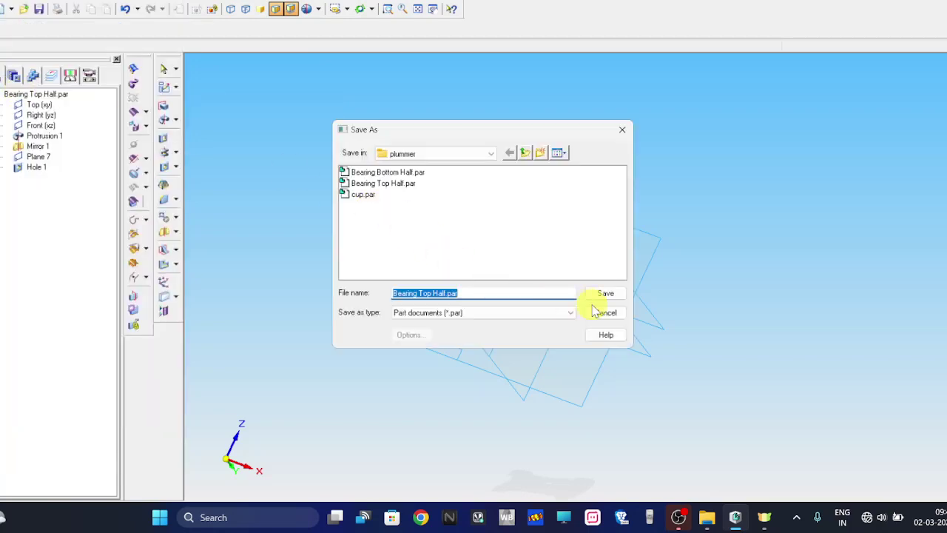
{"action": "left_click", "coordinate": [594, 312]}
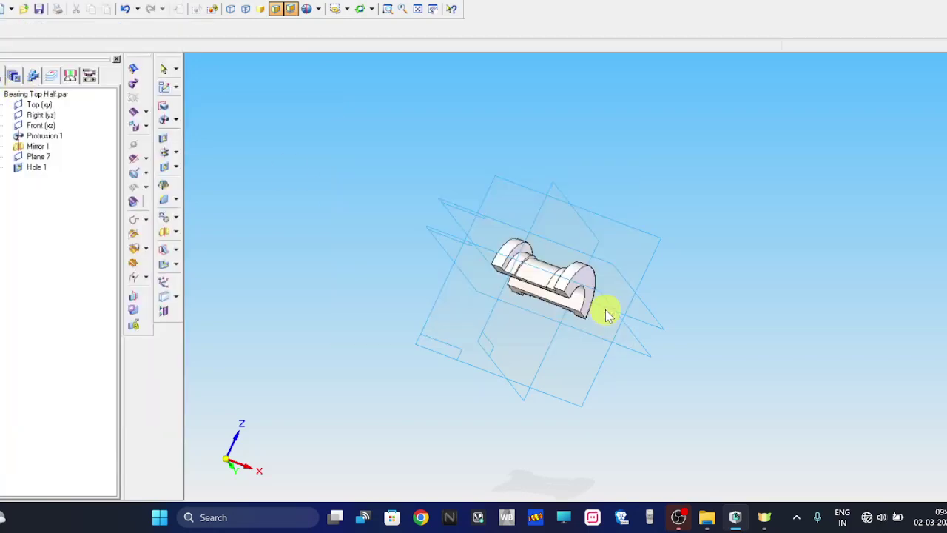
{"action": "left_click", "coordinate": [39, 10]}
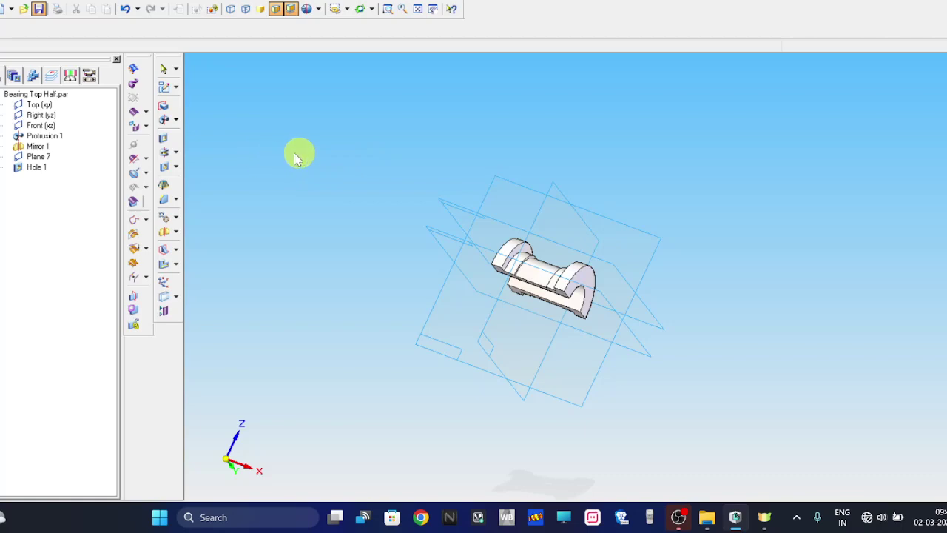
{"action": "middle_click_drag", "start_coordinate": [353, 146], "coordinate": [406, 69]}
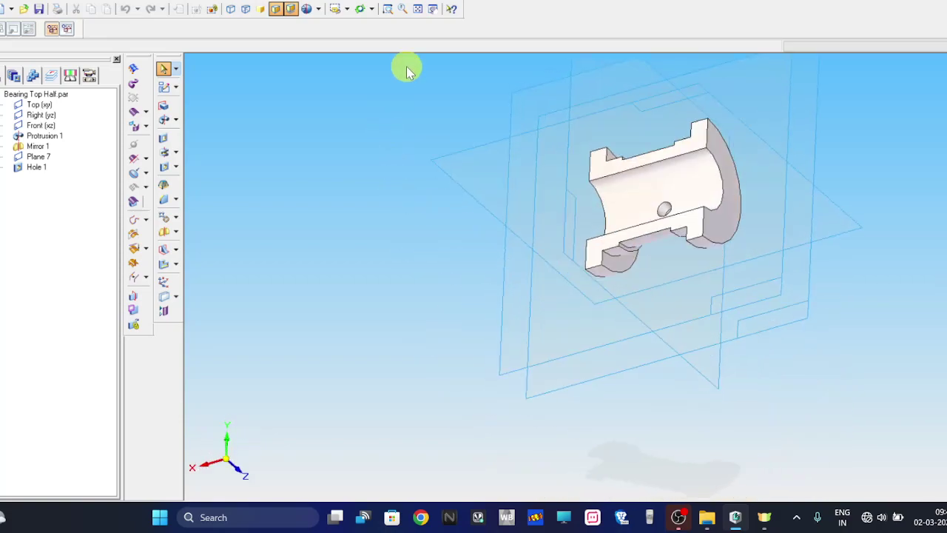